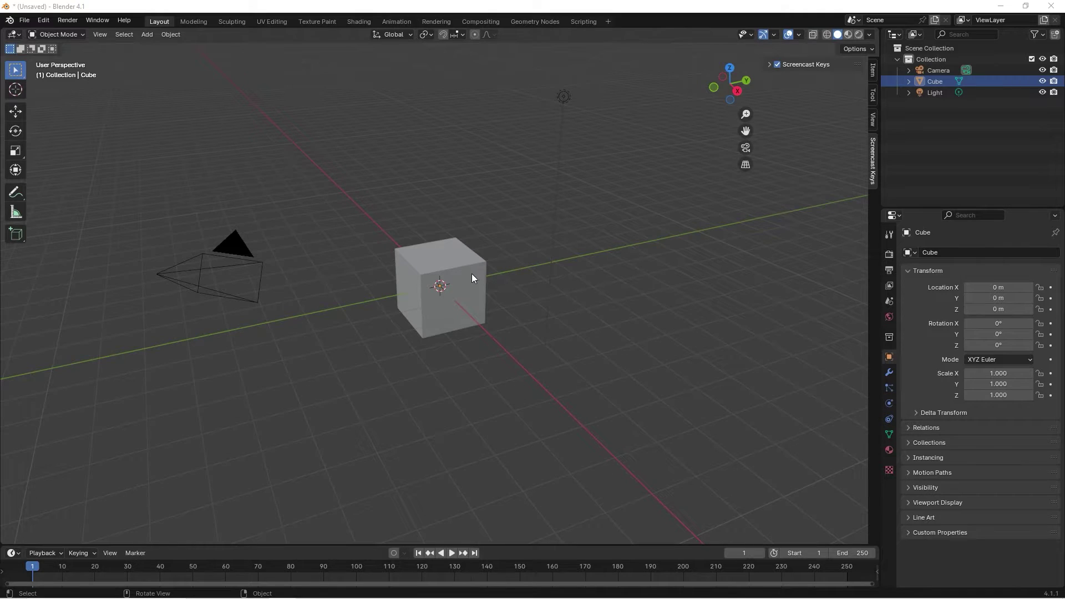
Step: Delete the default cube, then find 'extra' in the add-ons and enable Add Mesh: Extra Objects
left_click(465, 276)
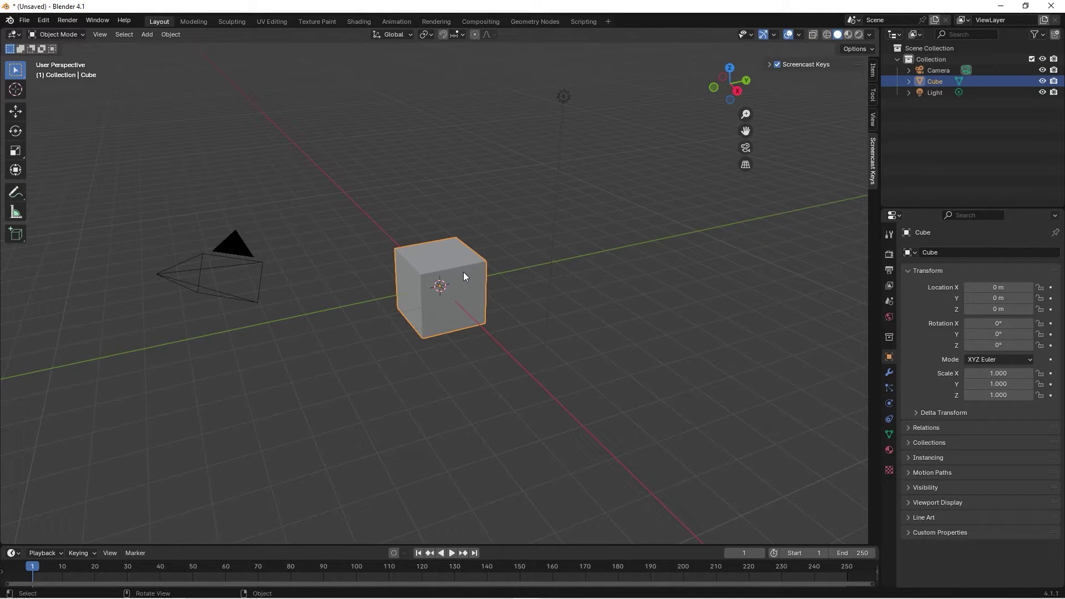
key("Delete")
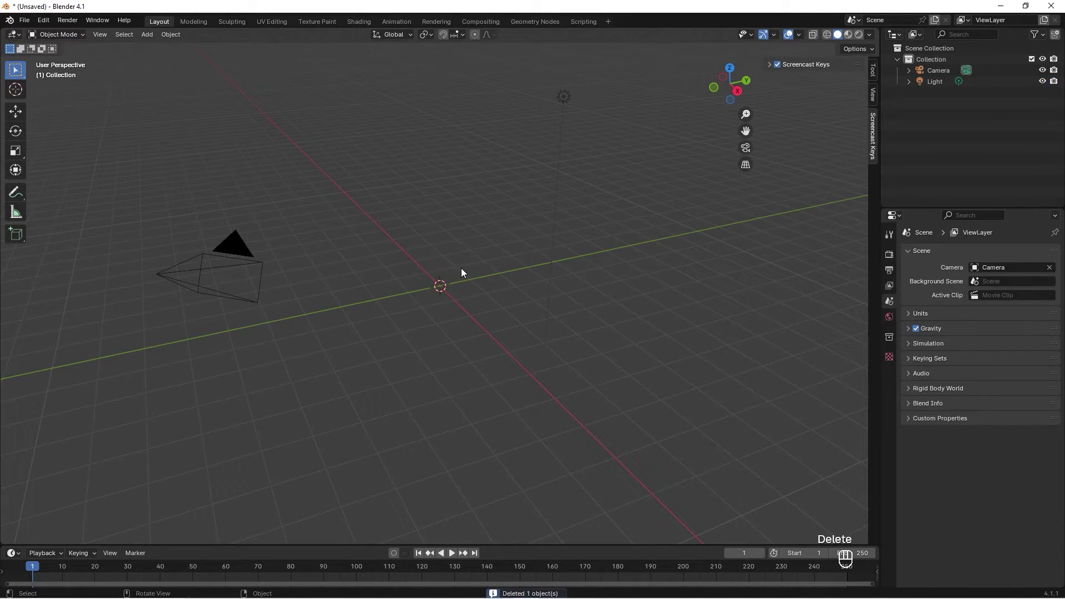
left_click(43, 20)
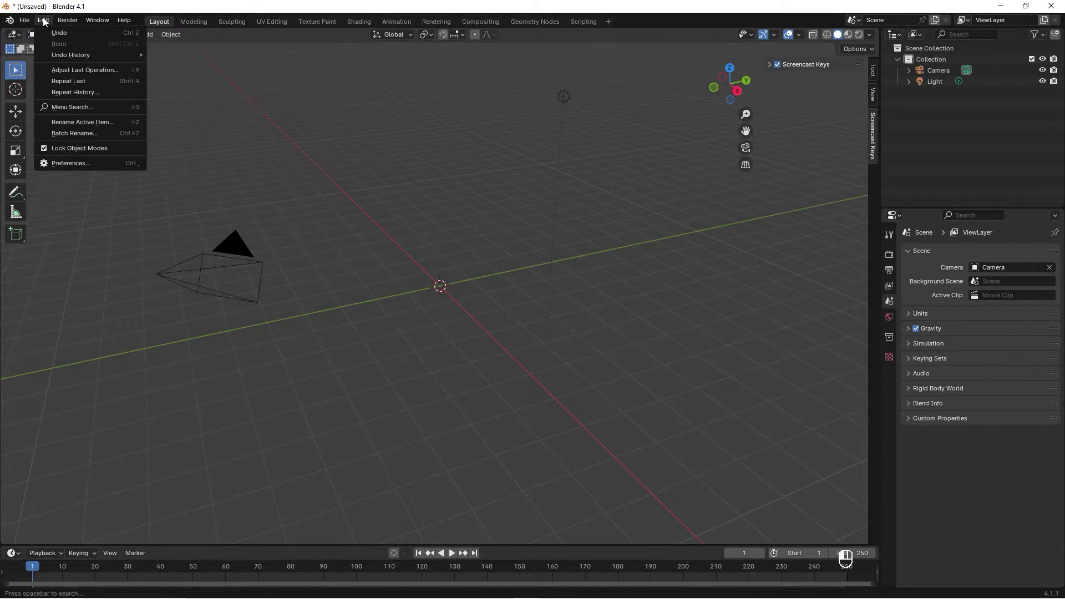
left_click(104, 162)
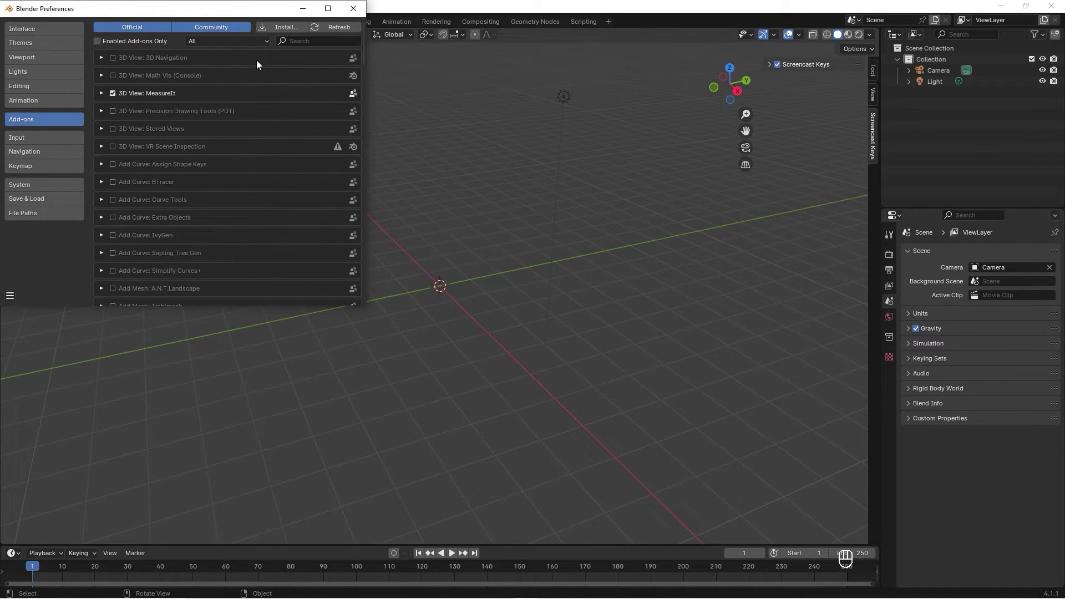
left_click(296, 41)
type("extra")
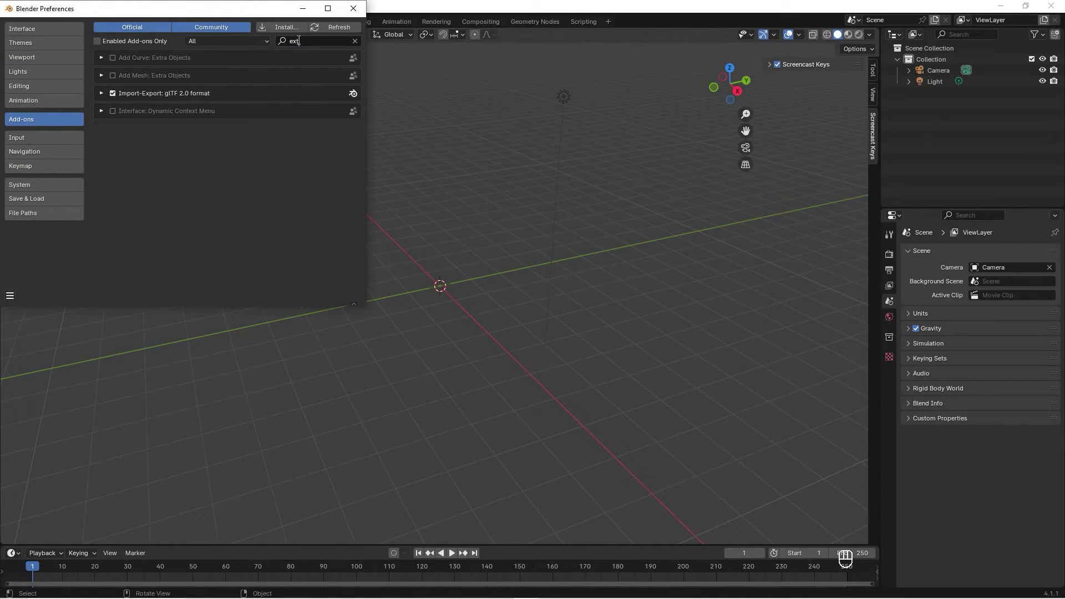
left_click(166, 76)
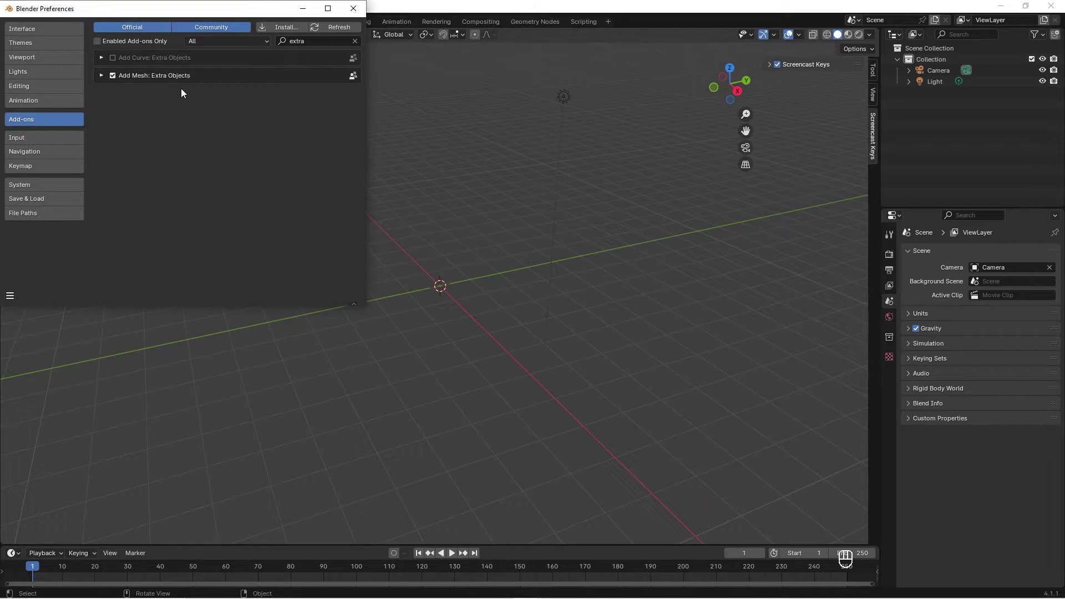
Step: Close Preferences and add a Gear mesh at the origin, framed in the view
left_click(354, 9)
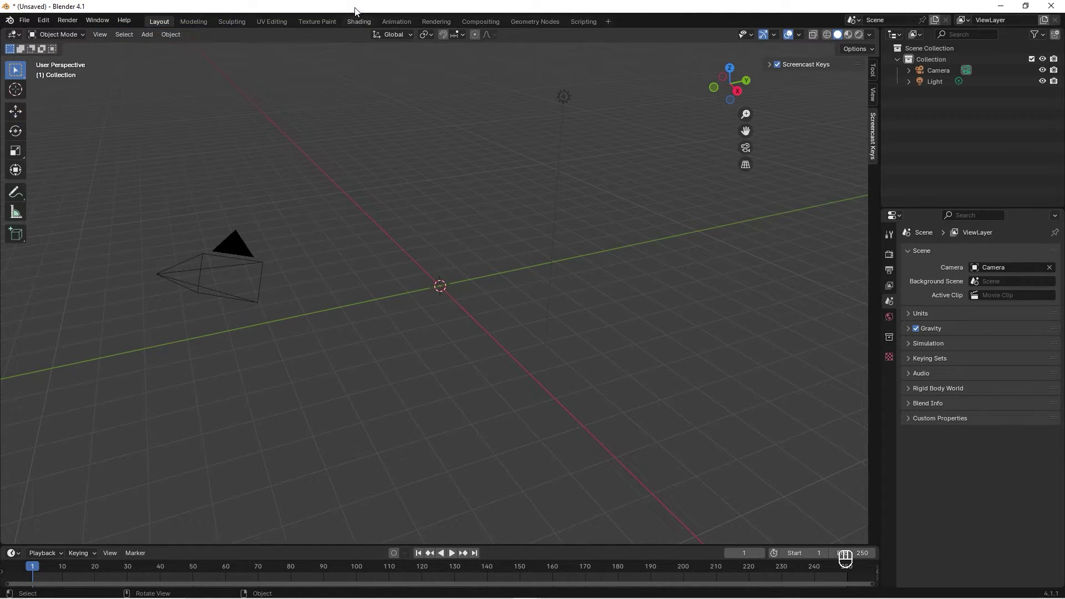
key("shift+a")
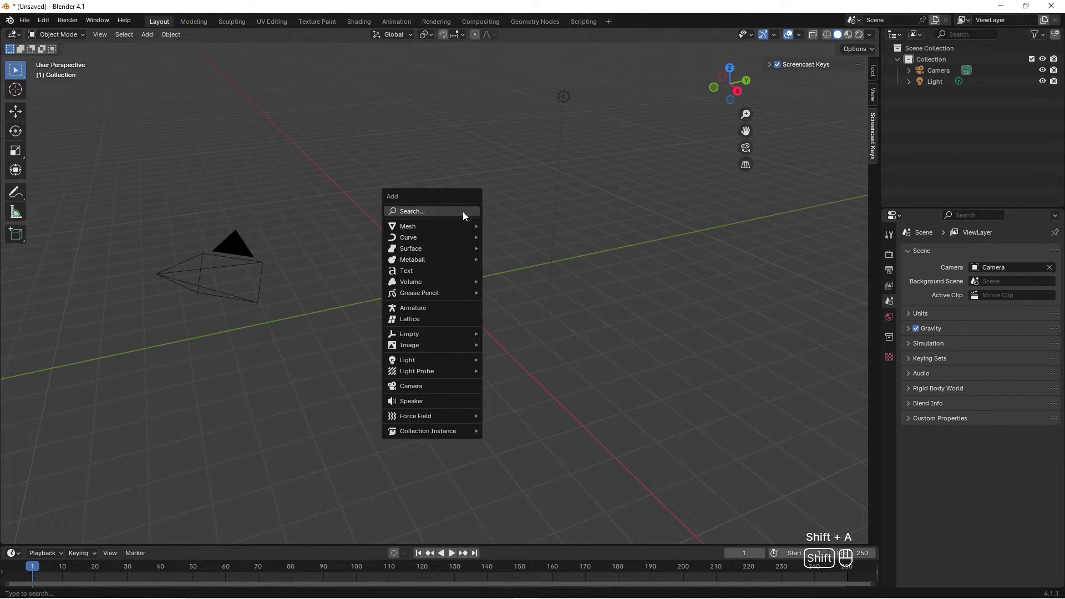
mouse_move(457, 224)
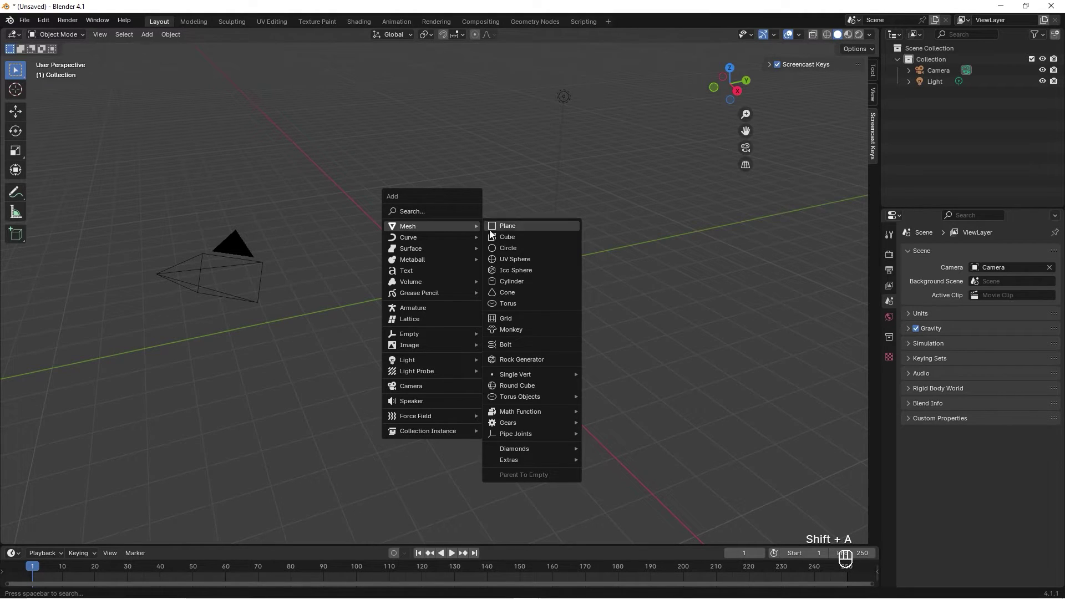
mouse_move(553, 422)
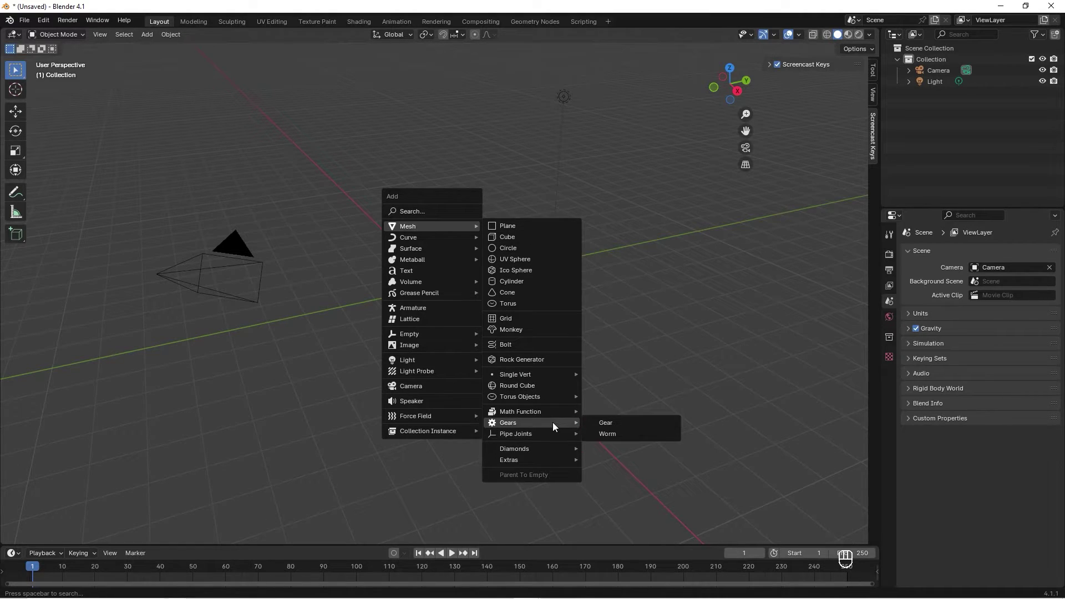
left_click(612, 421)
key("KP_Decimal")
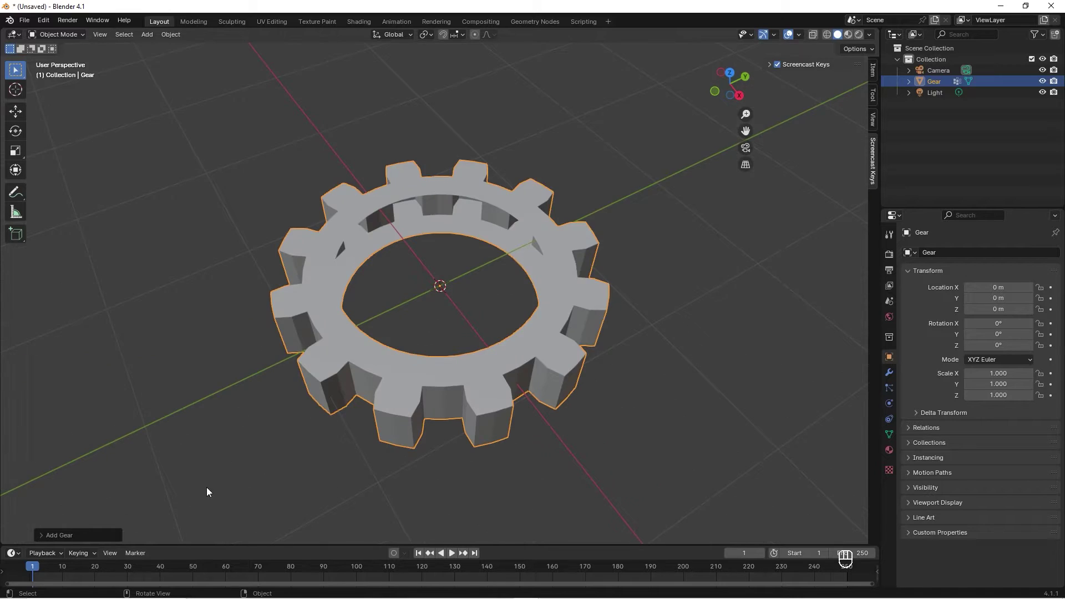
Step: Check the 12-tooth, 1 m Add Gear parameters, reselect the gear and orbit to its side
left_click(55, 535)
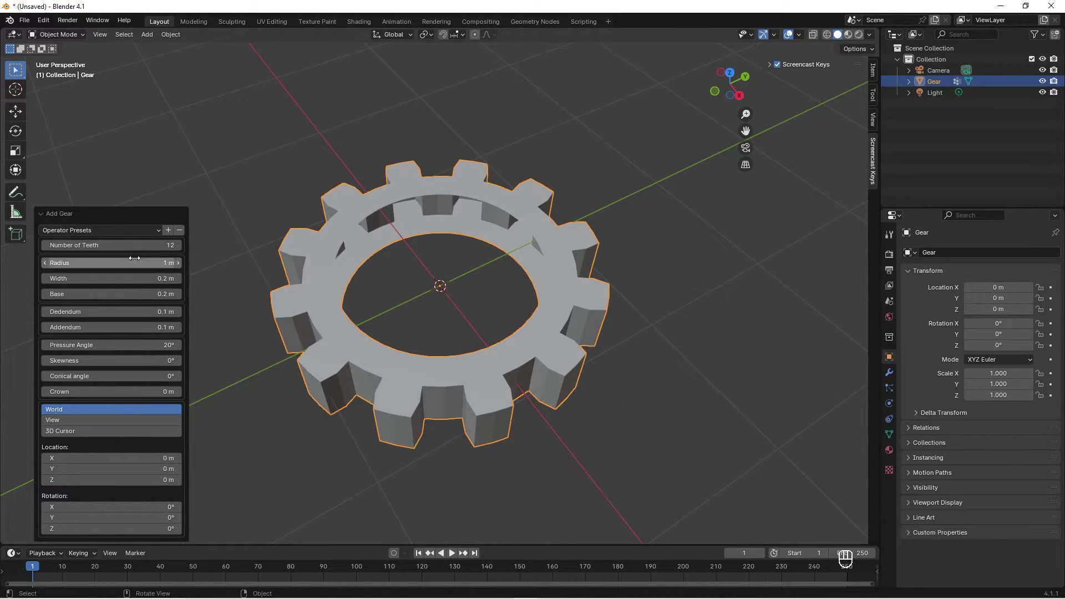
left_click(304, 222)
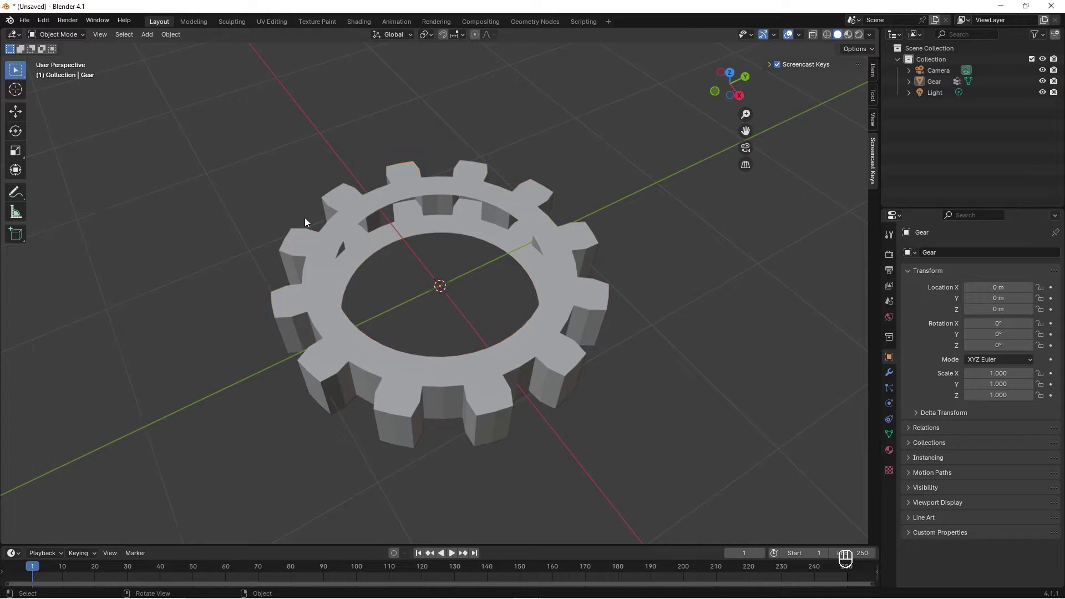
left_click(358, 210)
middle_click_drag(434, 315, 439, 301)
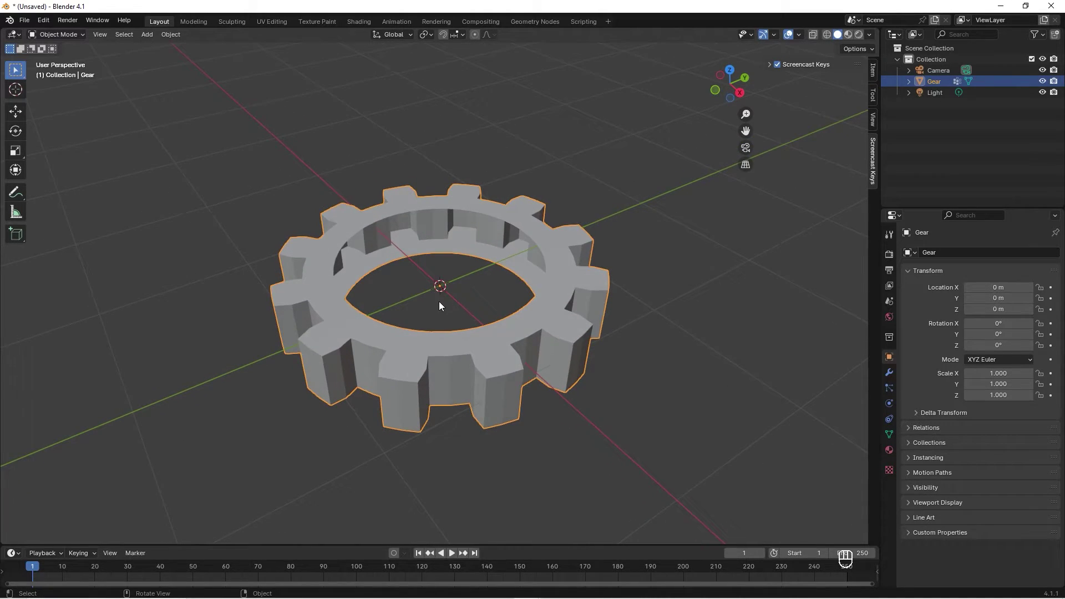
Step: In Edit Mode, add a centred horizontal loop cut around the gear's sides
key("Tab")
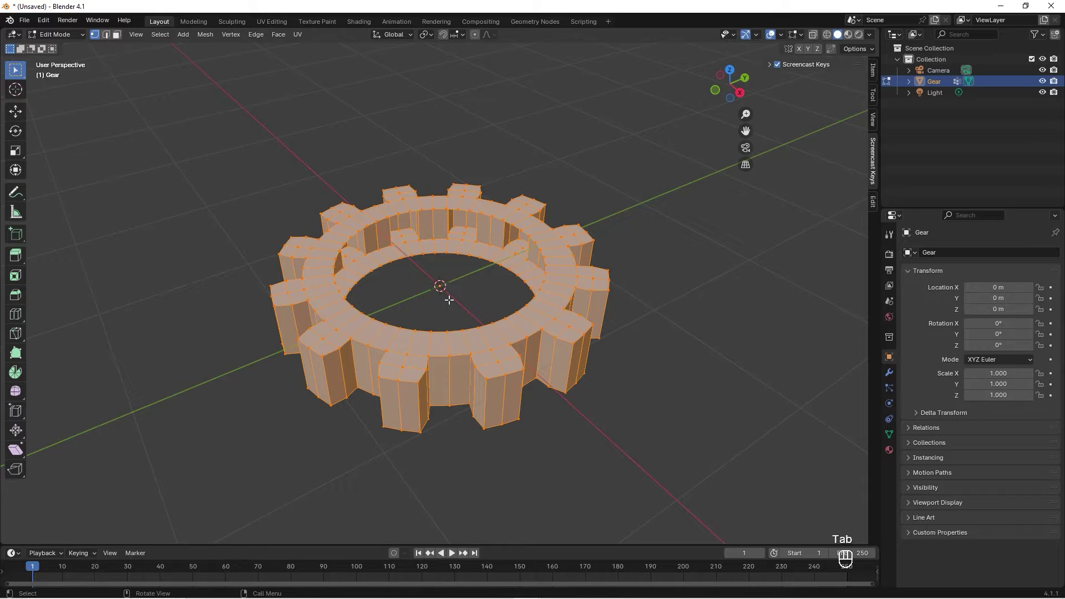
key("ctrl+r")
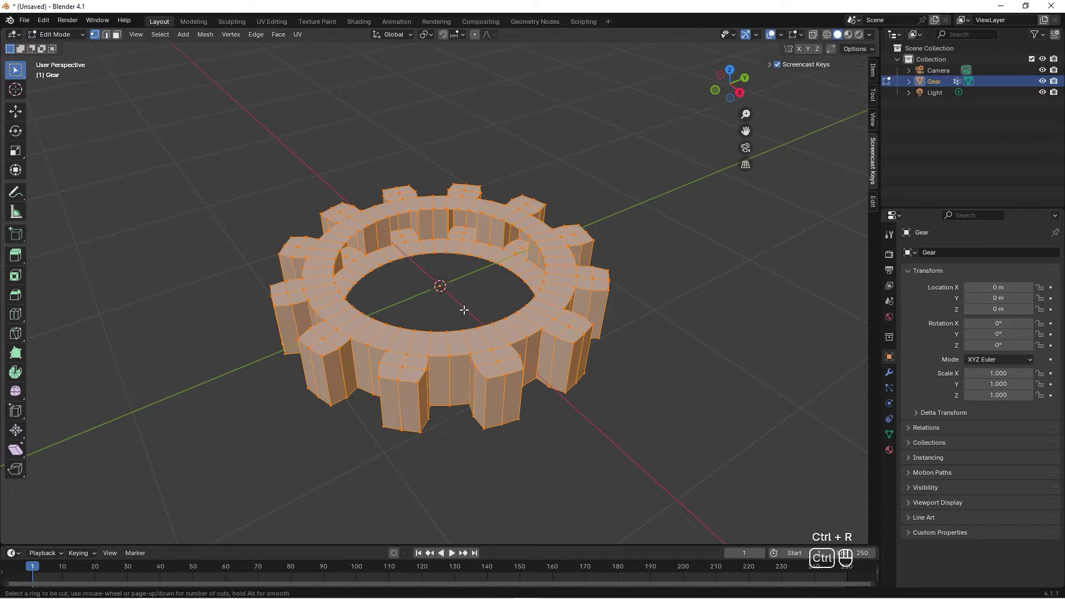
left_click(421, 398)
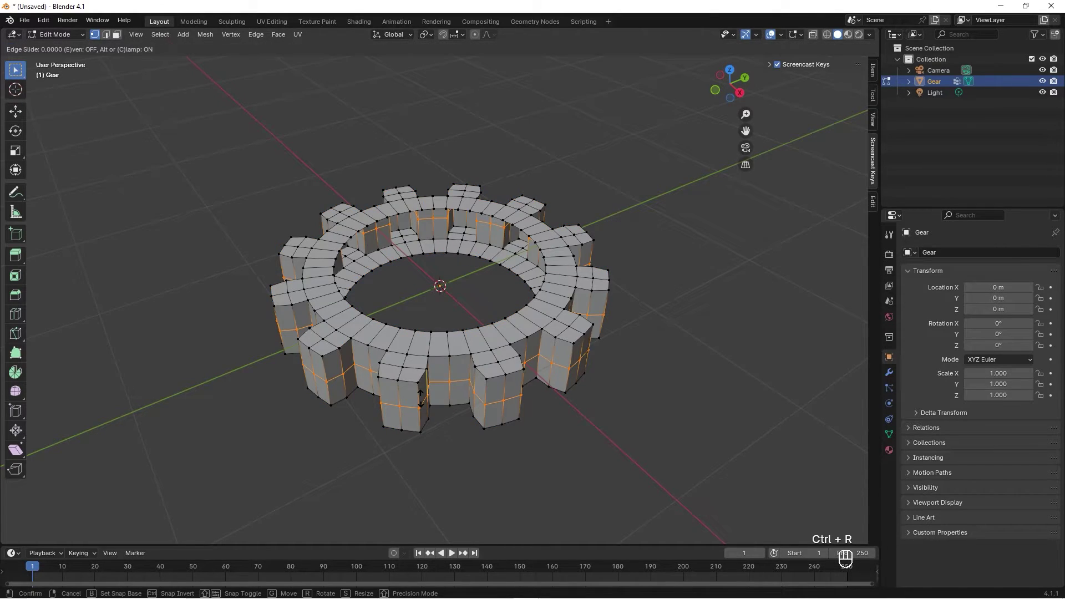
right_click(422, 398)
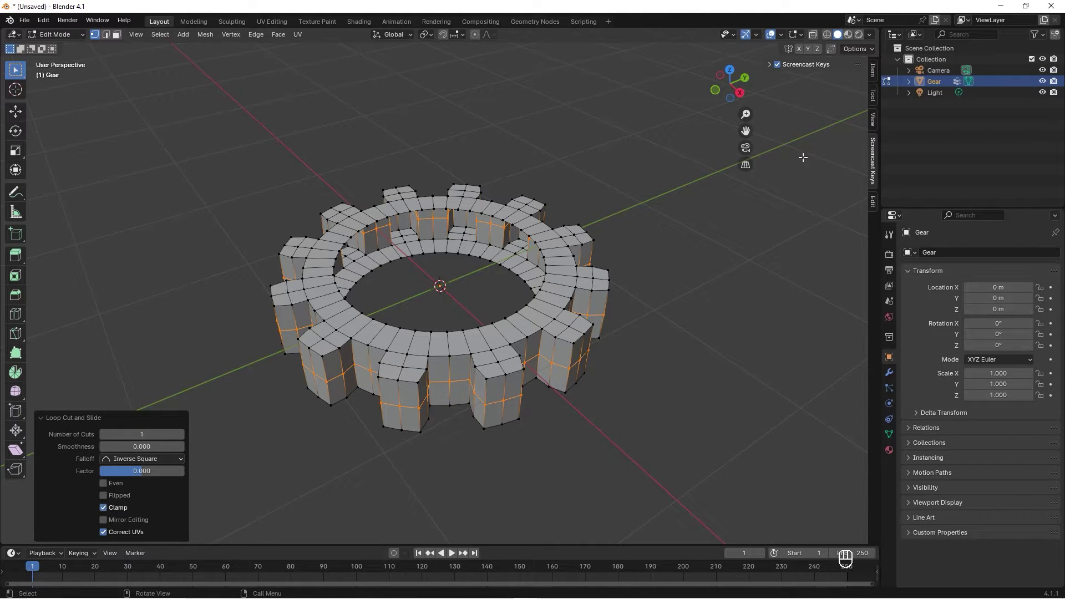
Step: In side view with X-ray on, box-select and delete the lower-half vertices
left_click(740, 93)
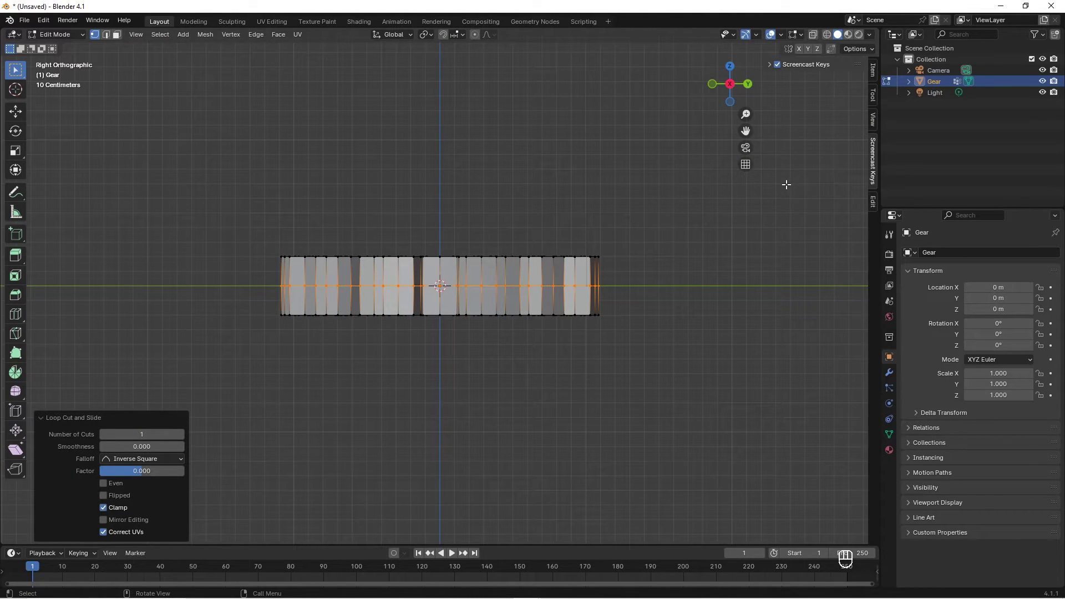
key("alt+z")
left_click(619, 304)
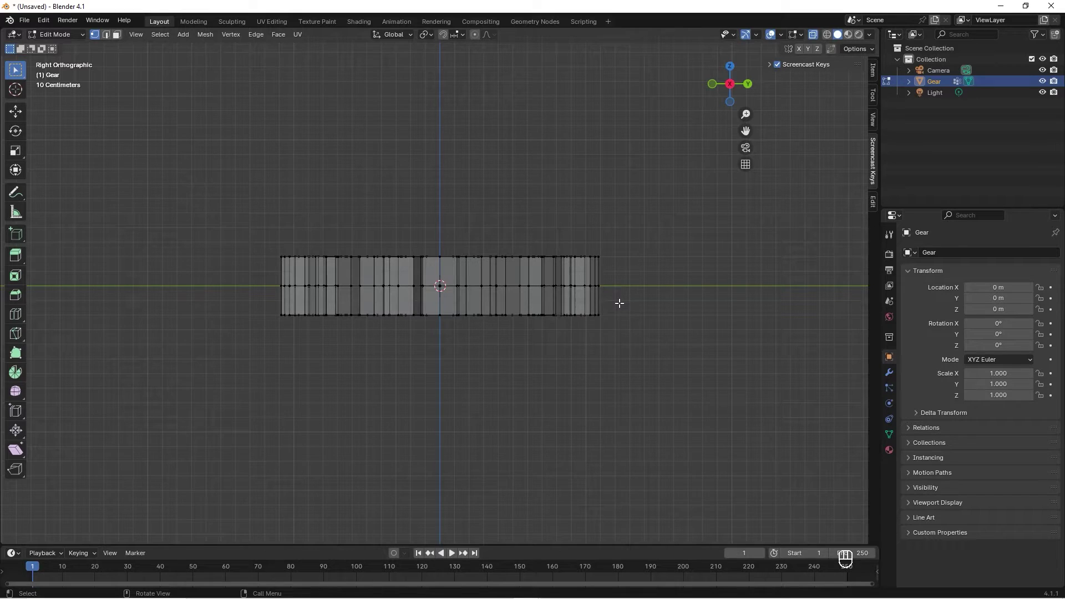
left_click_drag(619, 301, 254, 335)
key("x")
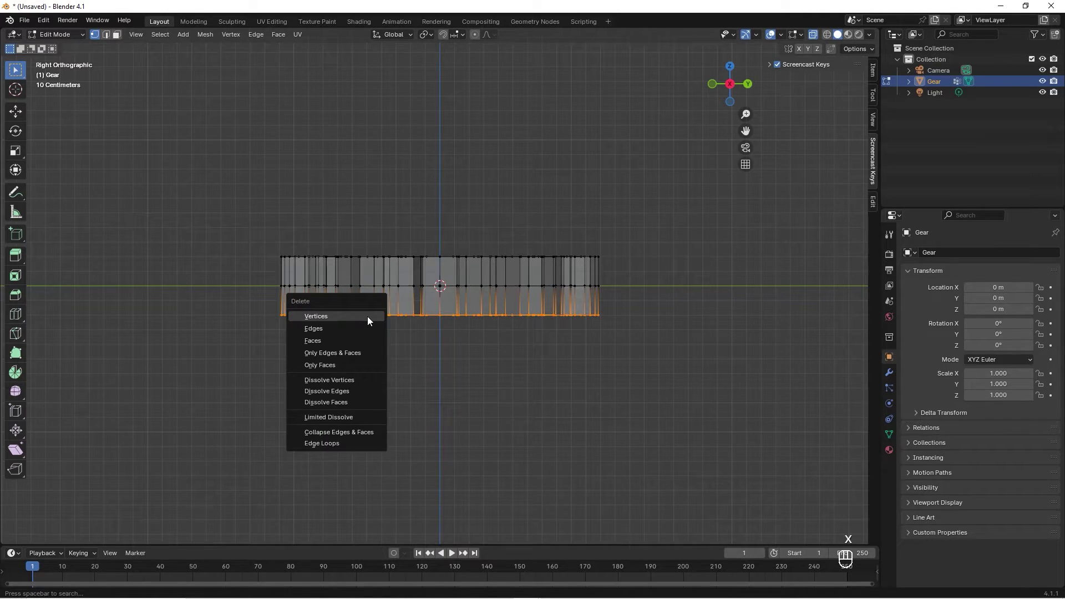
left_click(362, 315)
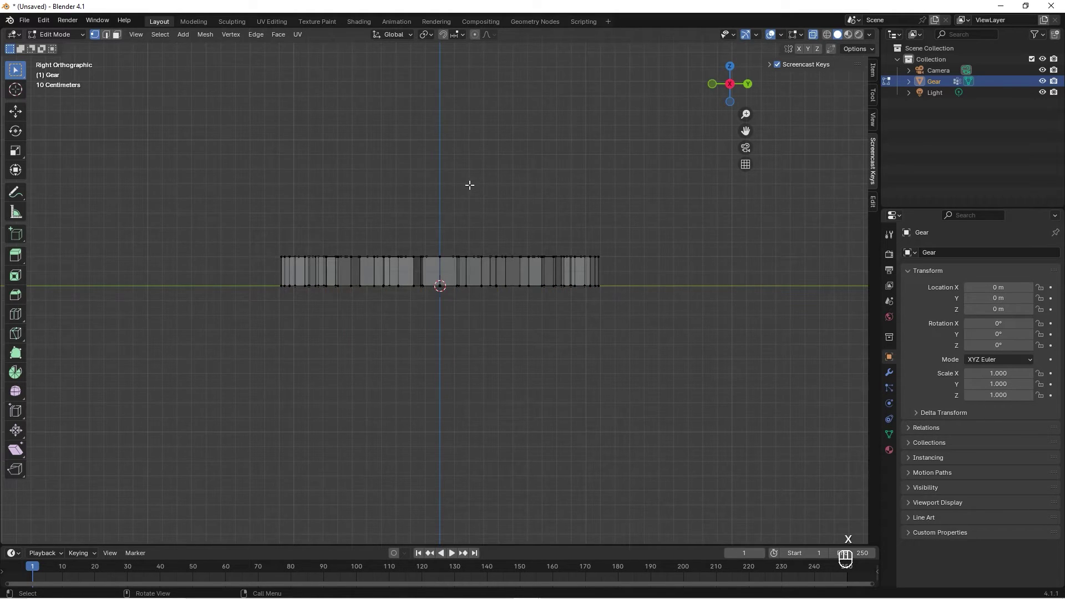
middle_click_drag(468, 183, 497, 237)
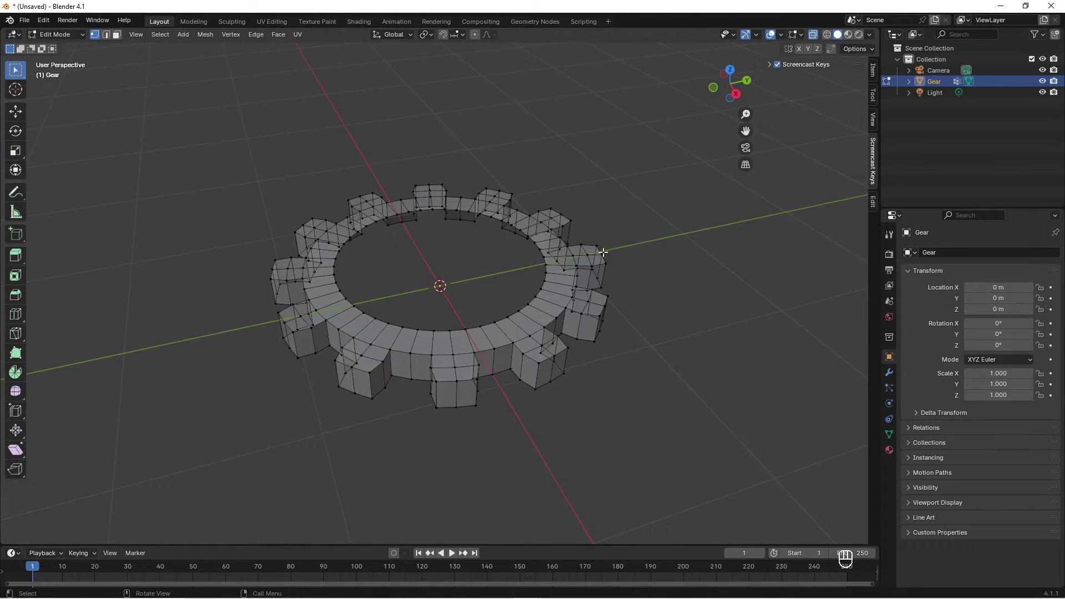
Step: Add a Mirror modifier to the gear by searching 'mi'
left_click(887, 375)
left_click(957, 252)
key("space")
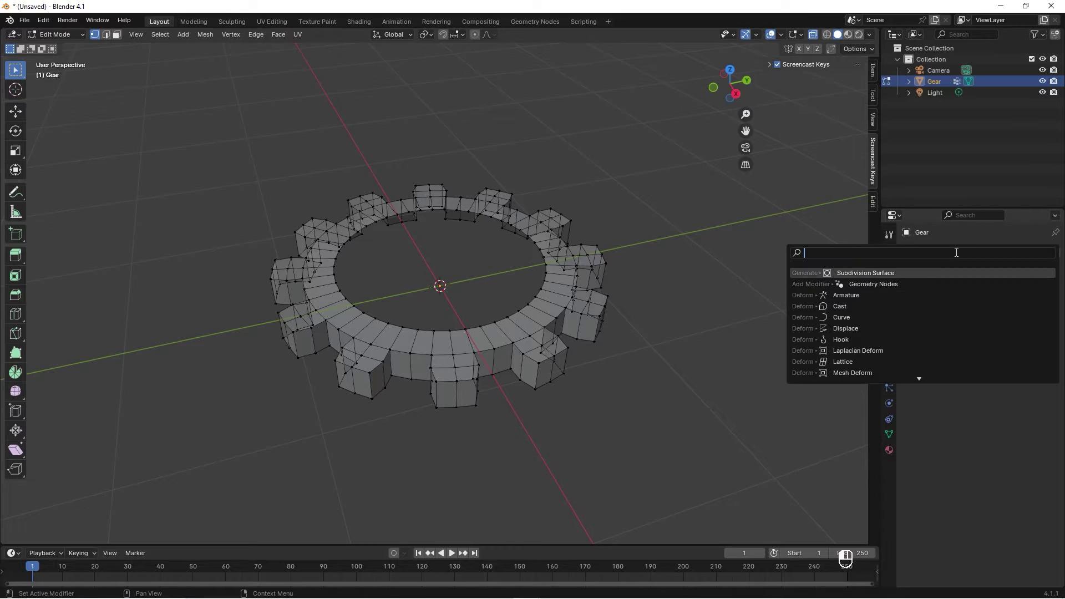
type("mi")
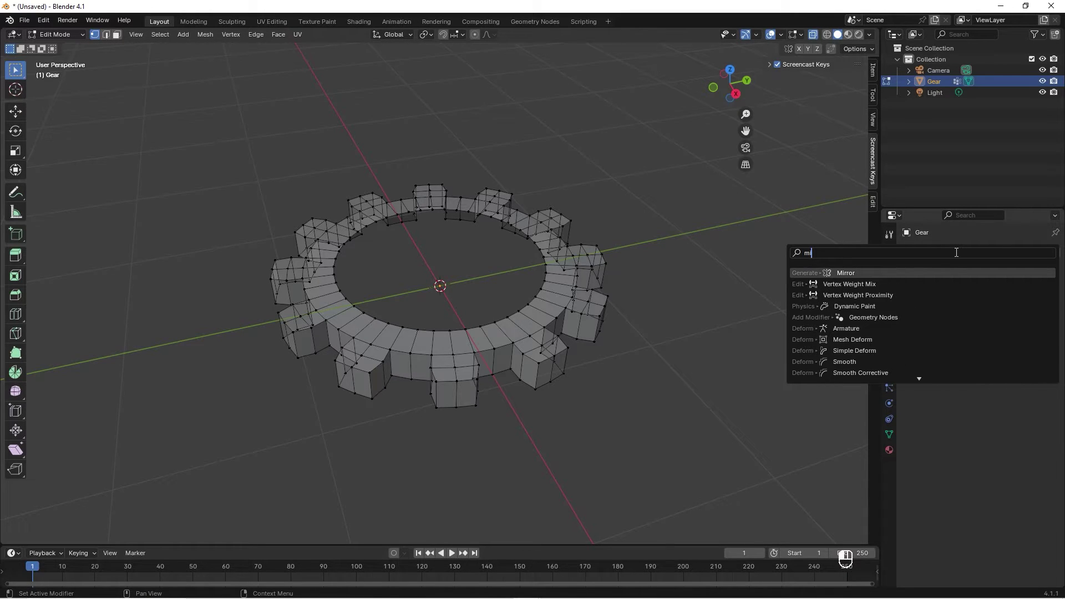
left_click(935, 272)
Step: Set the Mirror modifier to the Z axis only, with X turned off
left_click(1030, 287)
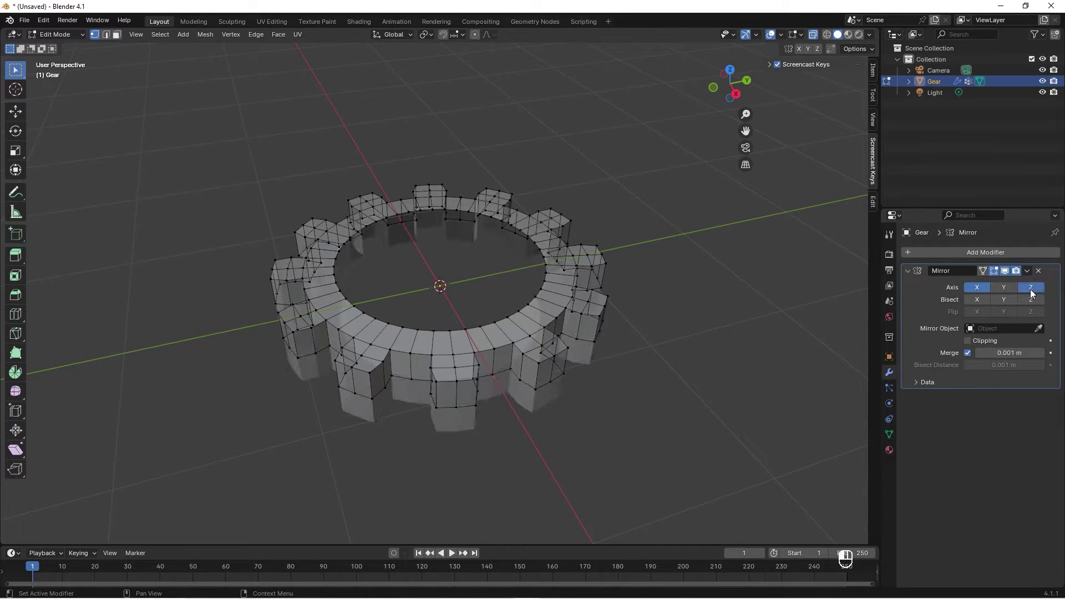
left_click(978, 287)
key("Tab")
key("Tab")
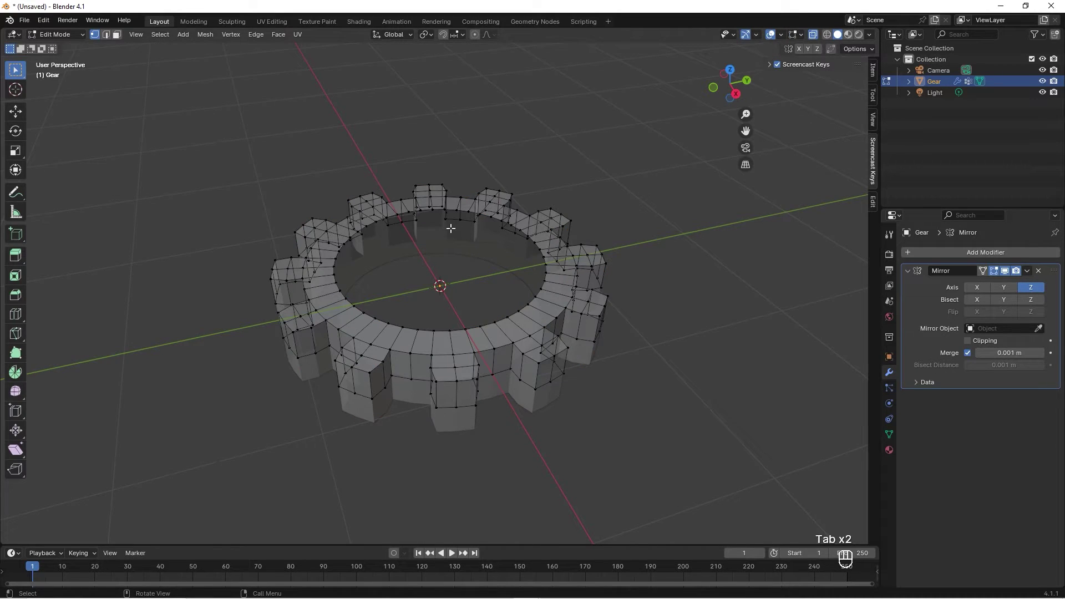
middle_click_drag(451, 228, 457, 238)
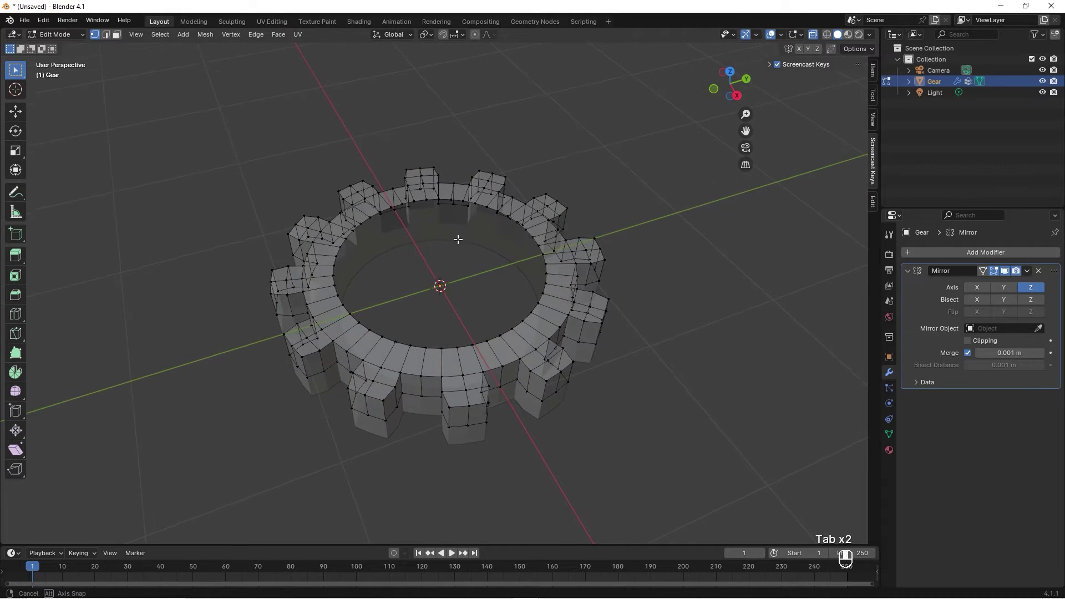
Step: Extrude the inner edge loop inward and lower it to recess the centre
left_click(523, 323, "alt")
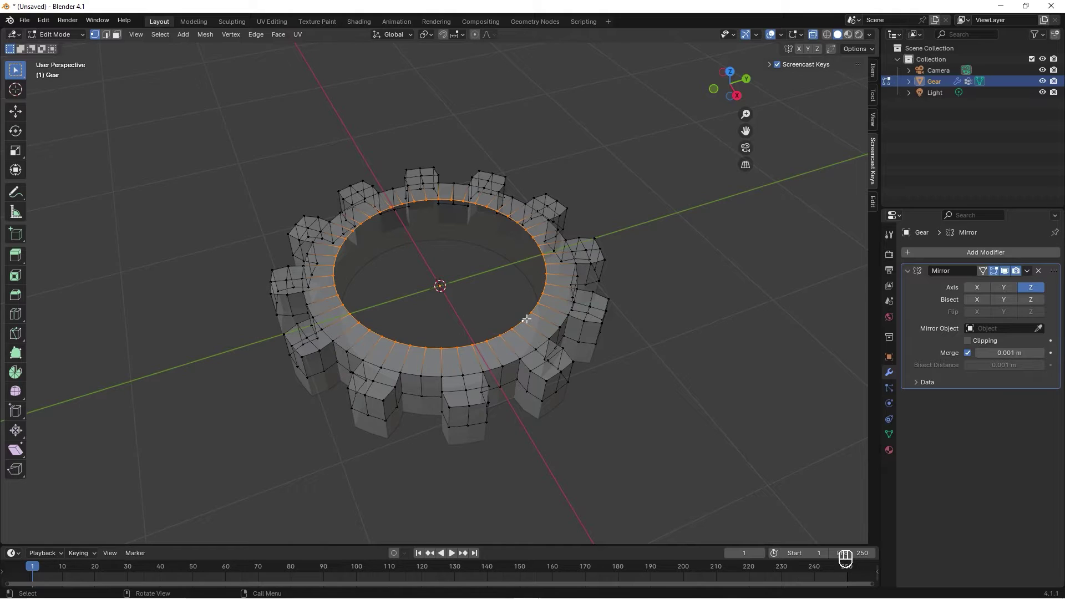
key("e")
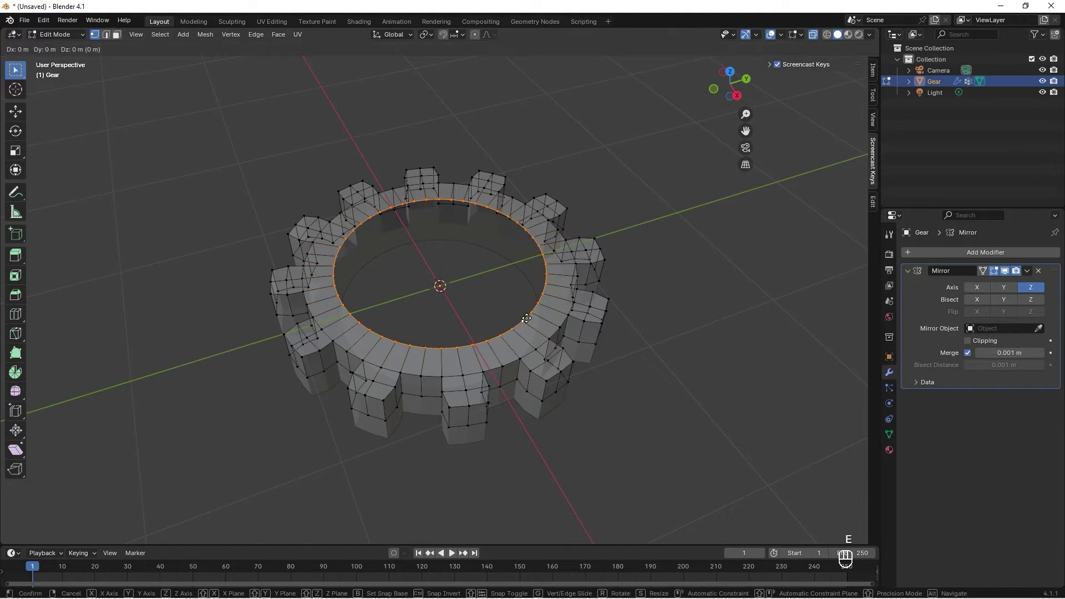
key("s")
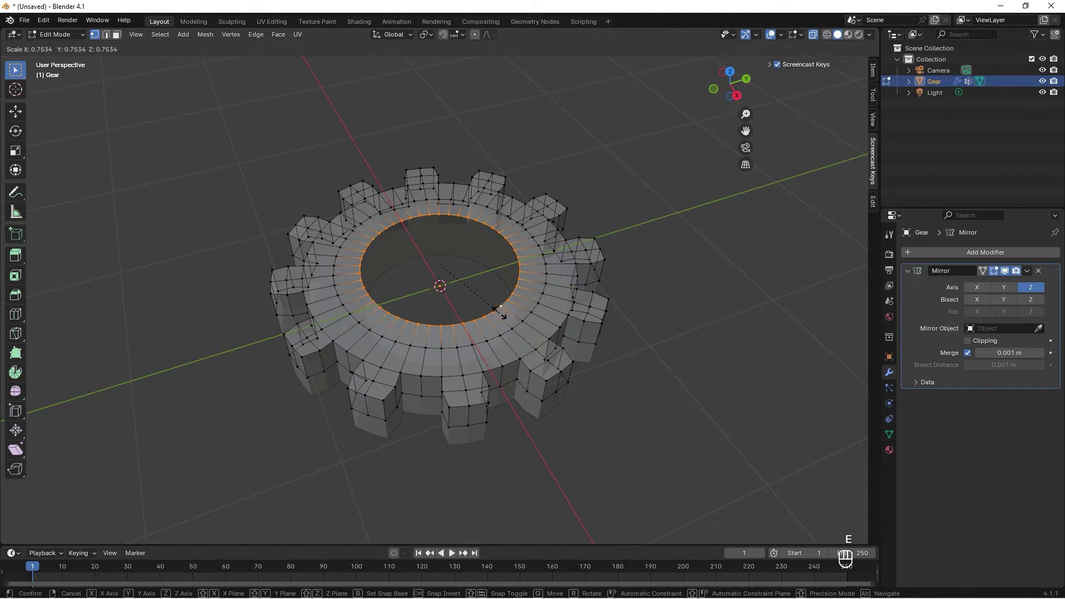
left_click(499, 313)
key("g")
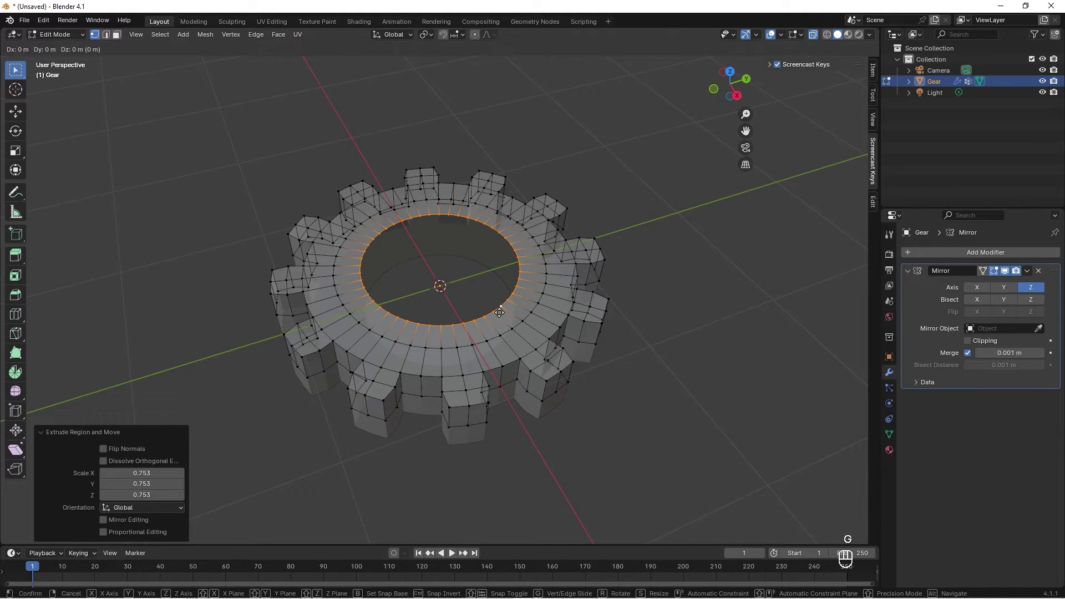
key("z")
left_click(499, 322)
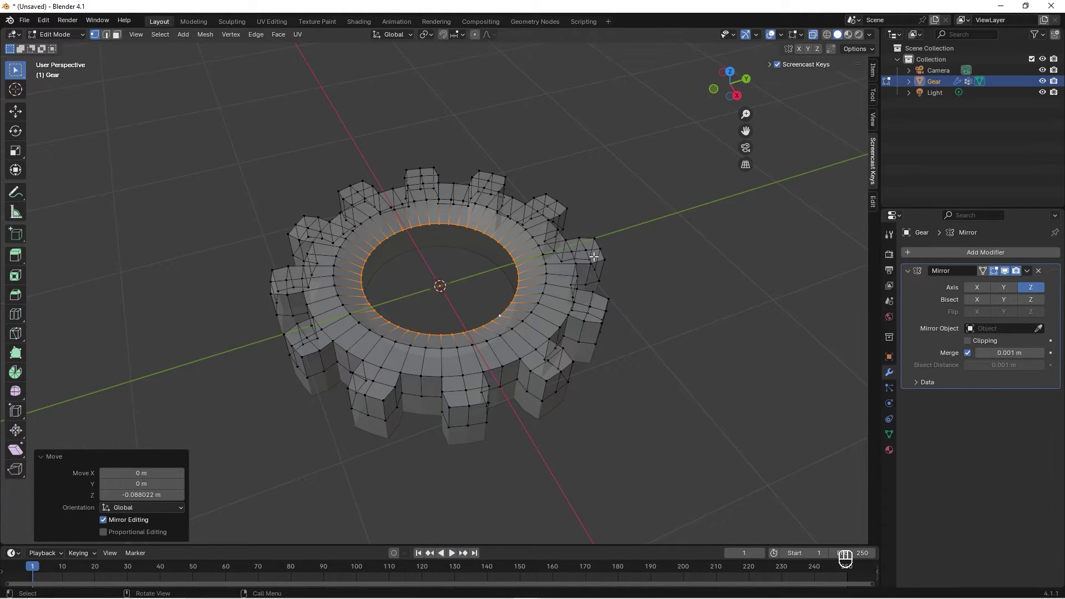
Step: Extrude three more inward-scaled rings narrowing toward the hub
key("e")
key("s")
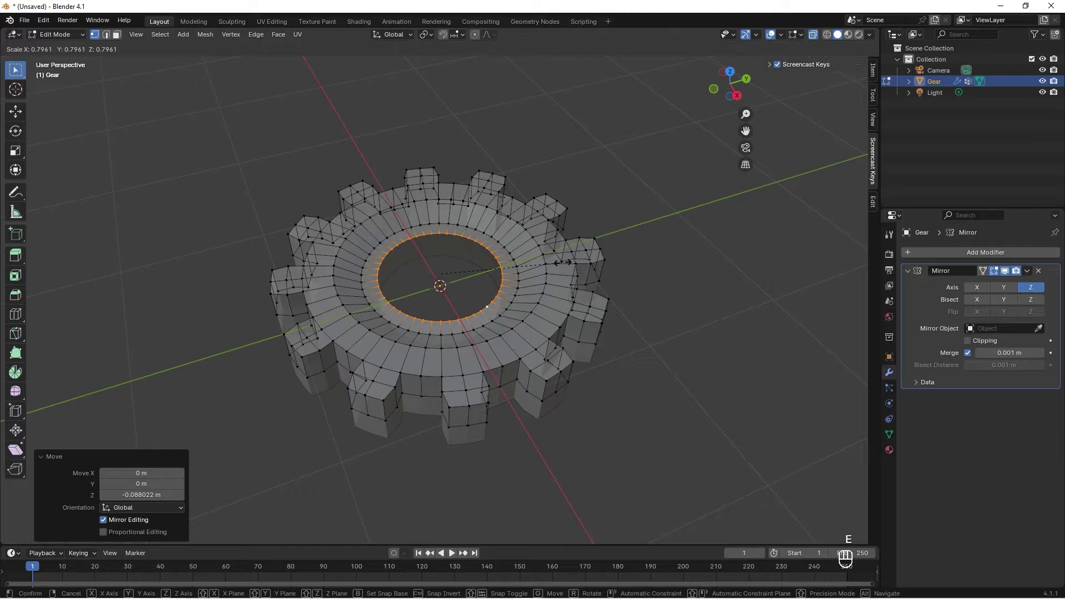
left_click(565, 265)
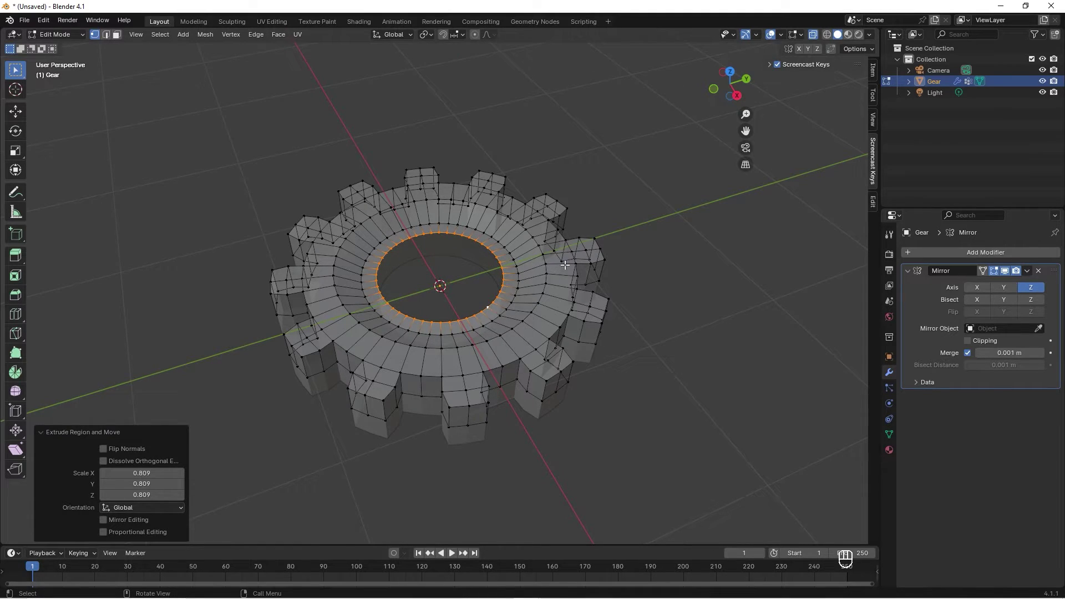
key("e")
key("s")
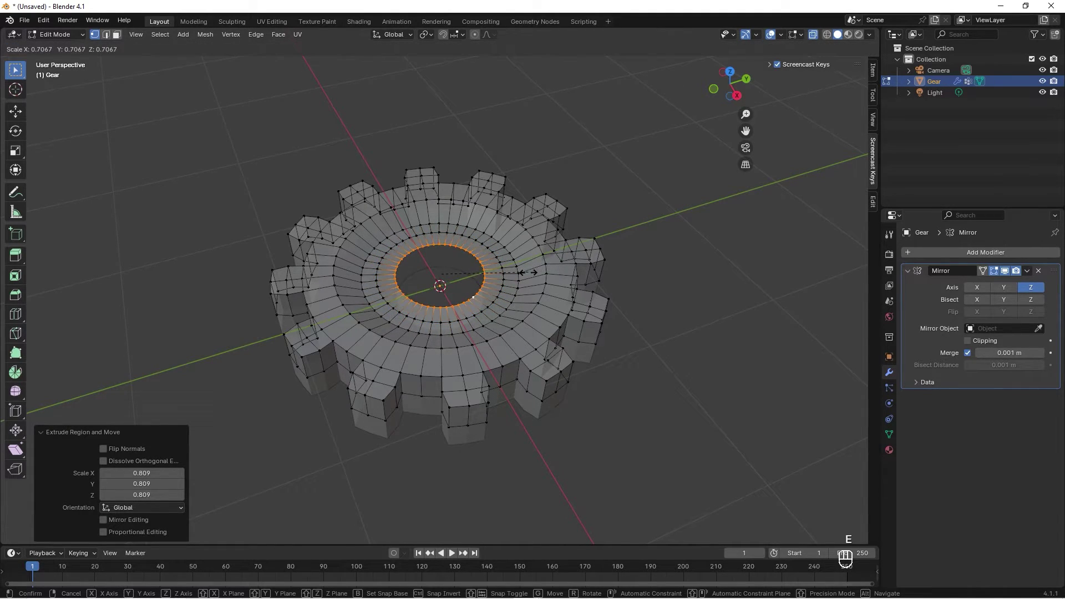
left_click(509, 282)
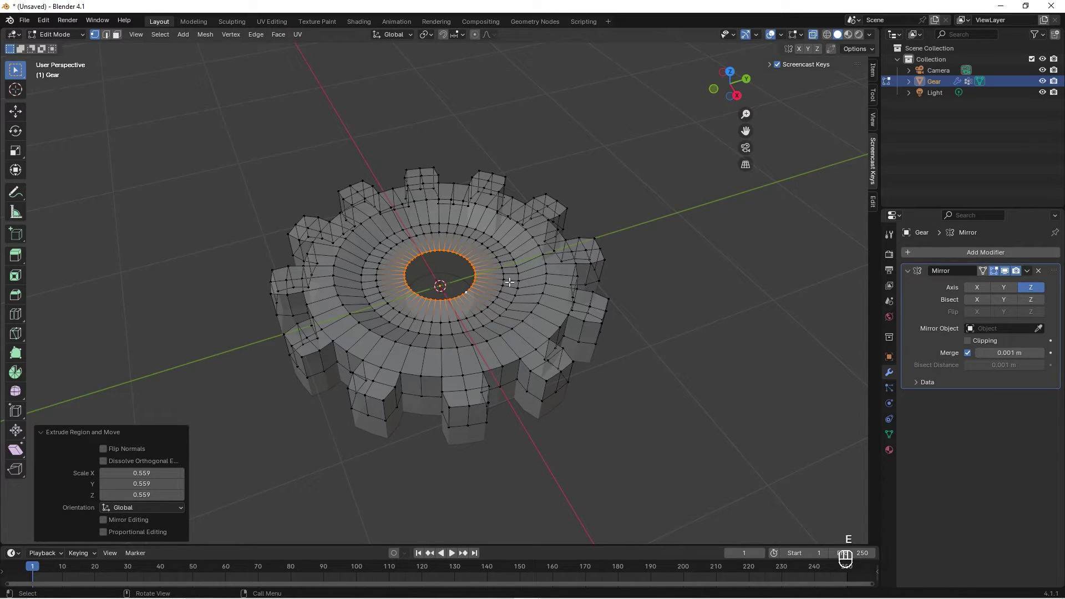
key("e")
key("s")
left_click(492, 289)
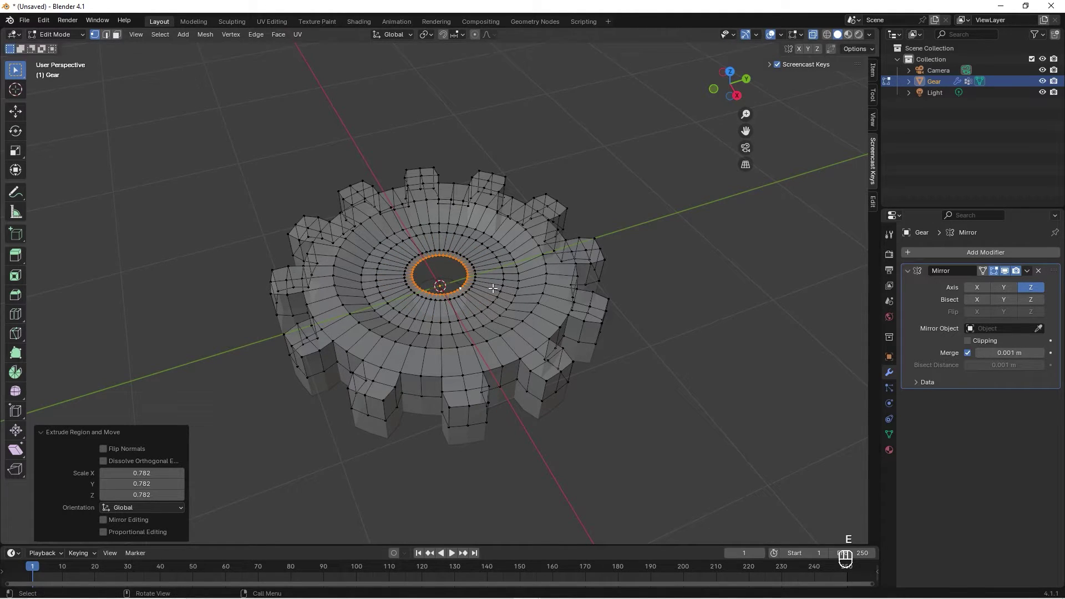
Step: Raise a cylindrical hub wall, narrow its rim, and push the hole down through
key("e")
key("ctrl+z")
key("g")
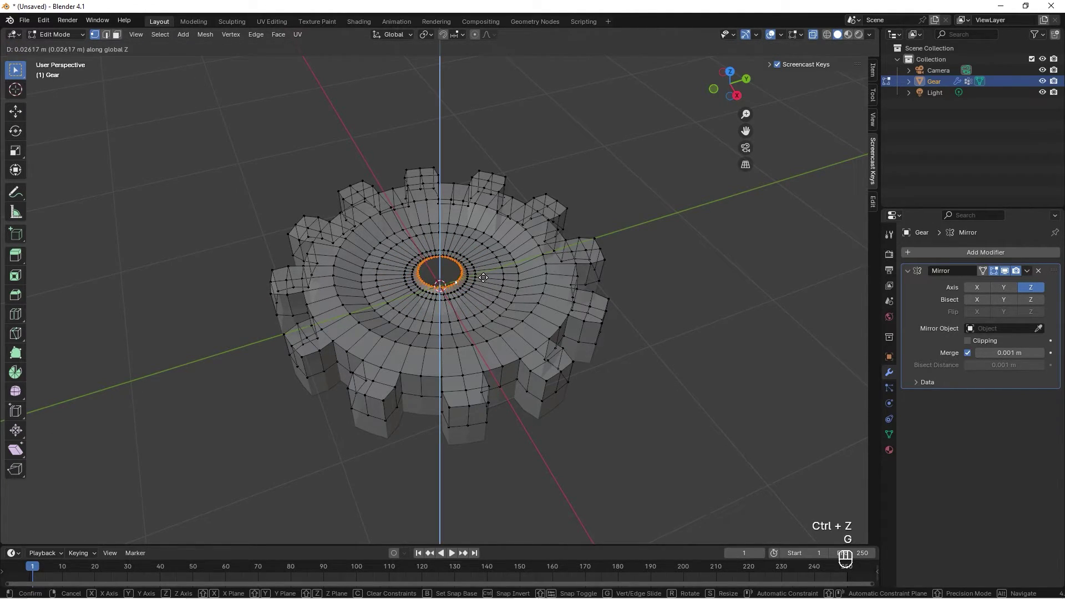
left_click(484, 276)
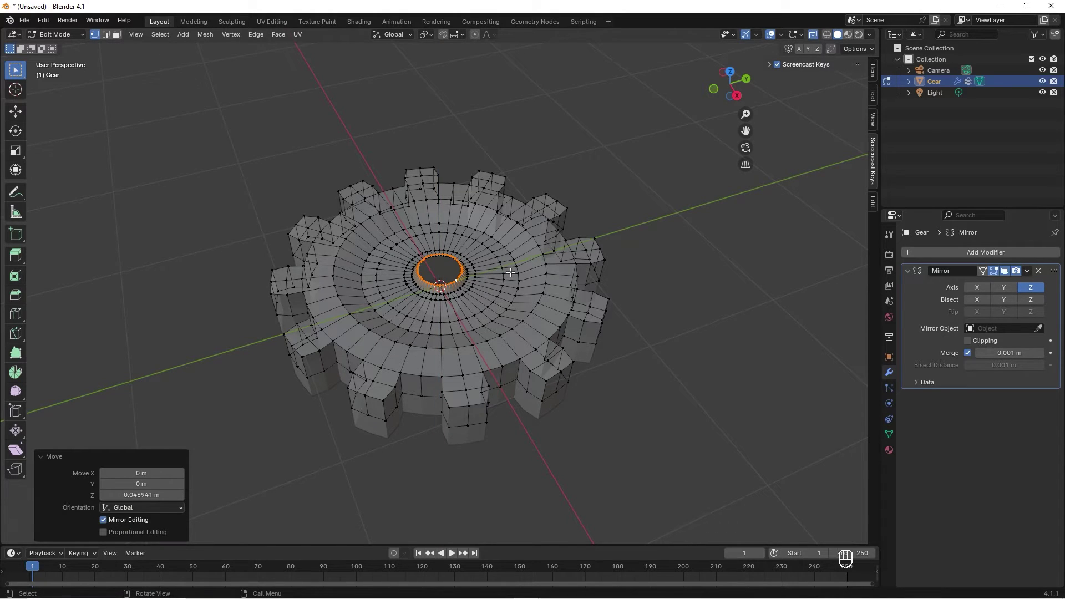
key("e")
key("e")
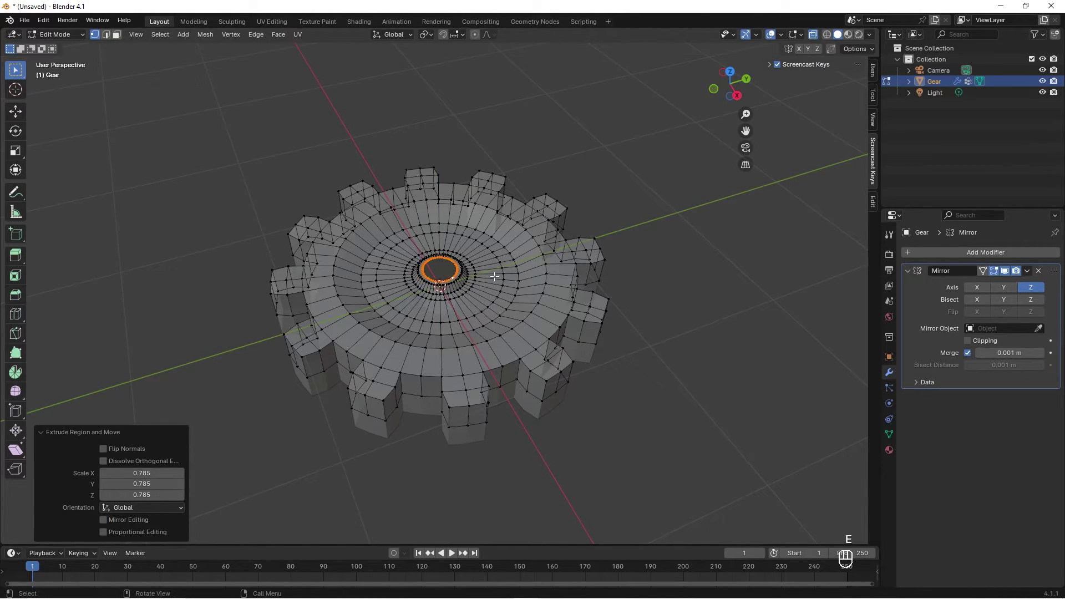
left_click(487, 261)
key("e")
key("s")
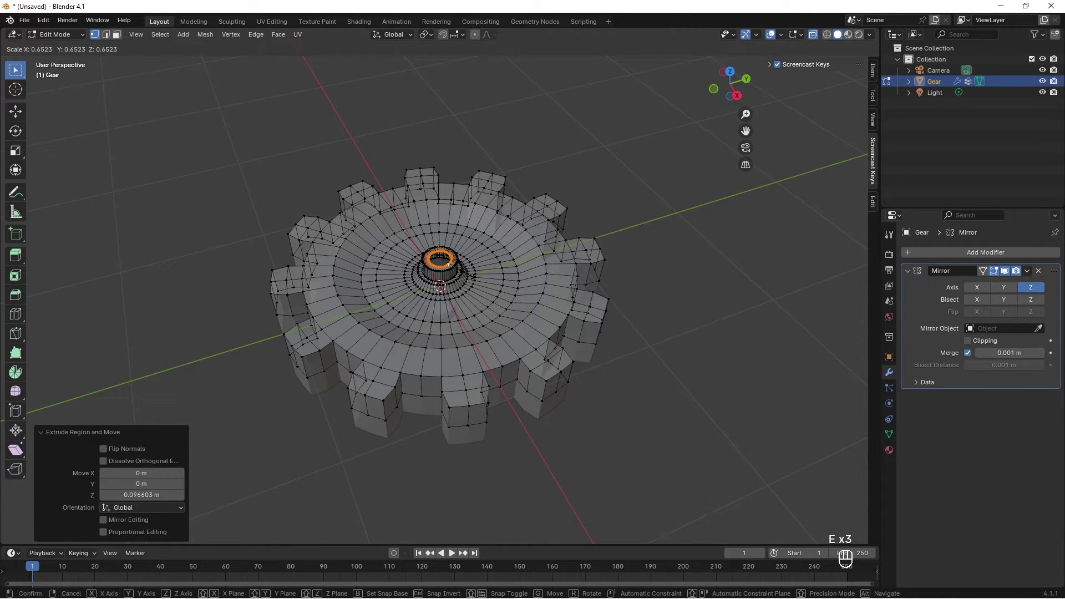
left_click(470, 275)
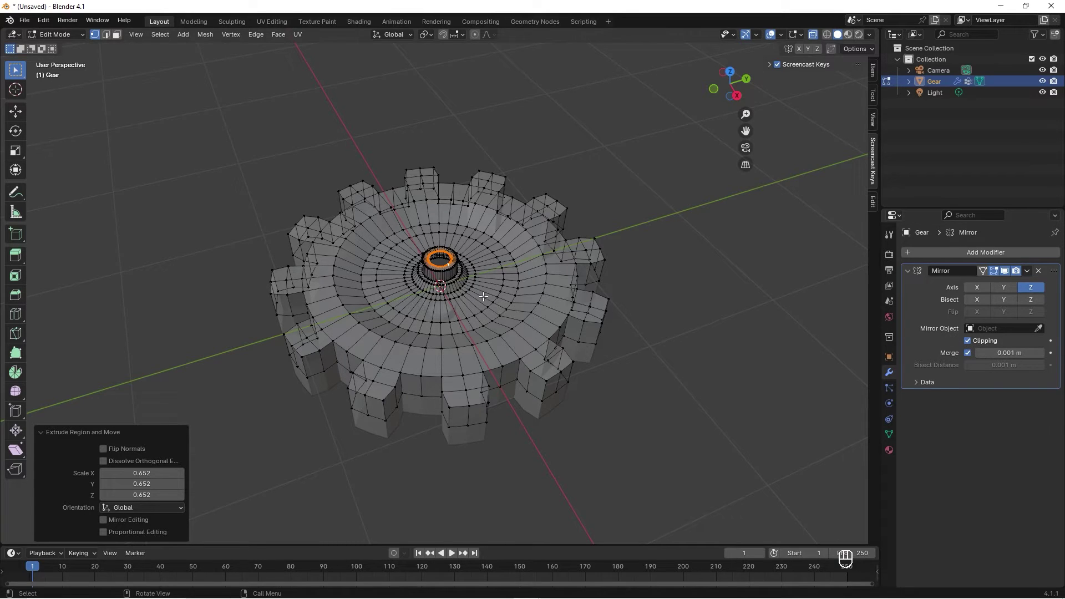
key("e")
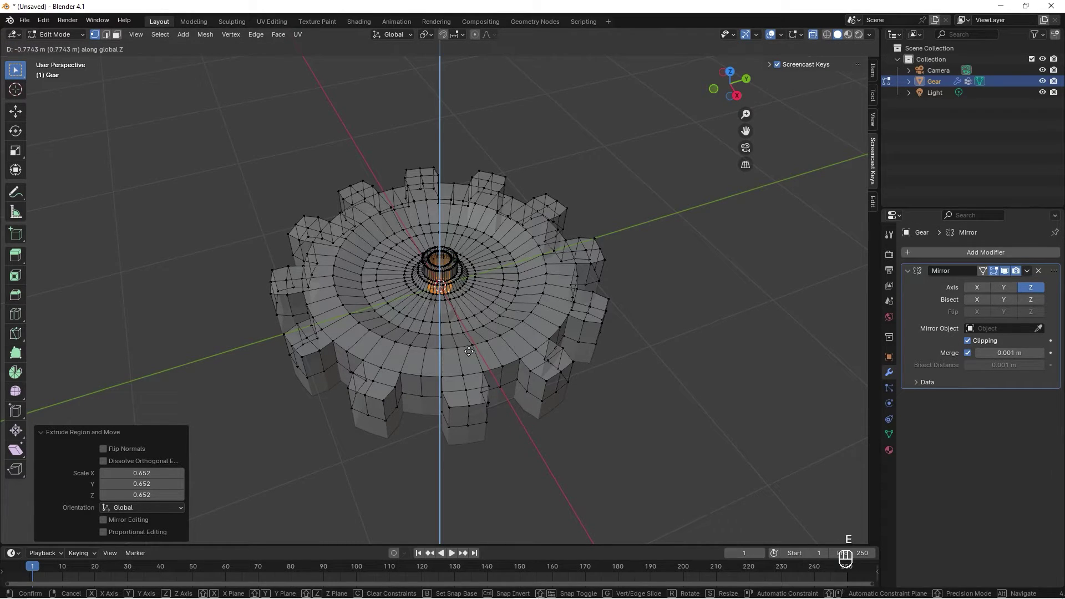
left_click(470, 353)
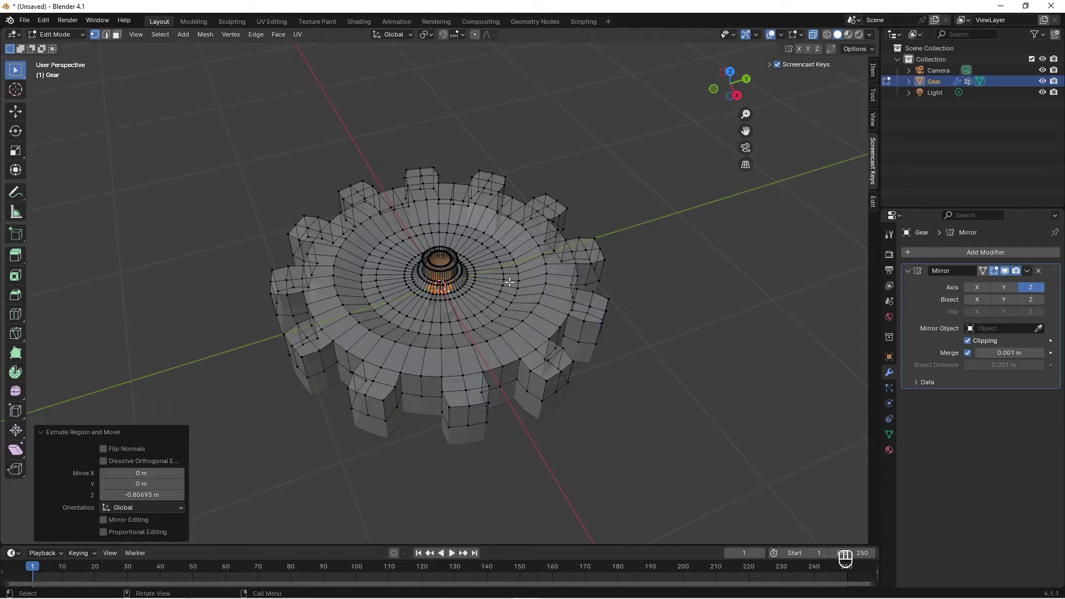
Step: Return to Object Mode, view from a higher angle, and turn X-ray off for solid display
key("Tab")
middle_click_drag(443, 268, 485, 278)
key("alt+z")
scroll(485, 278, "up", 4)
scroll(486, 280, "down", 3)
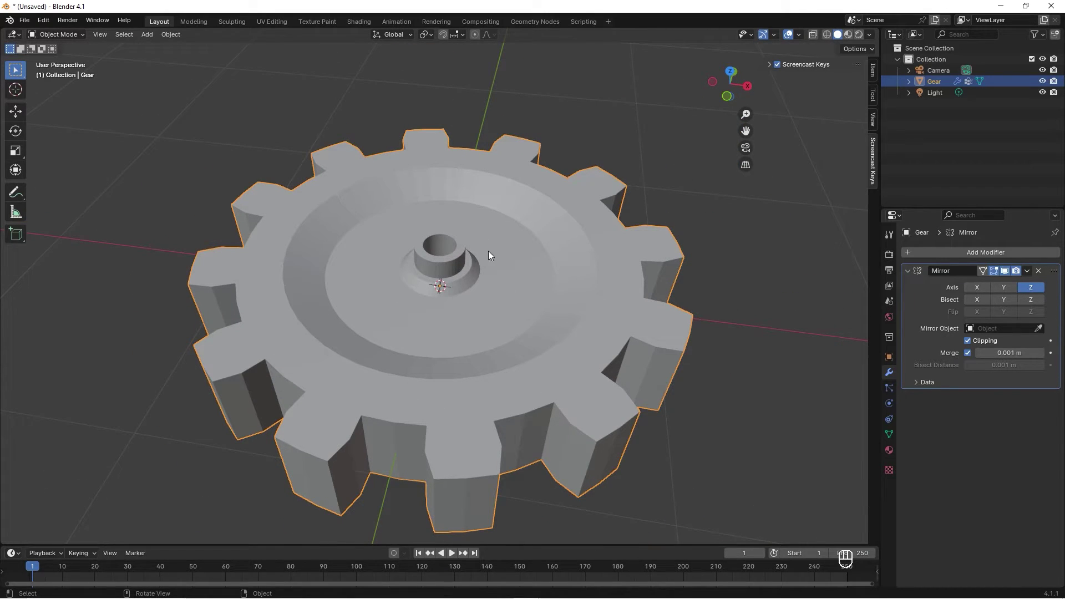
Step: In face select mode, paint-select eight face patches around the hub and start an inset
key("Tab")
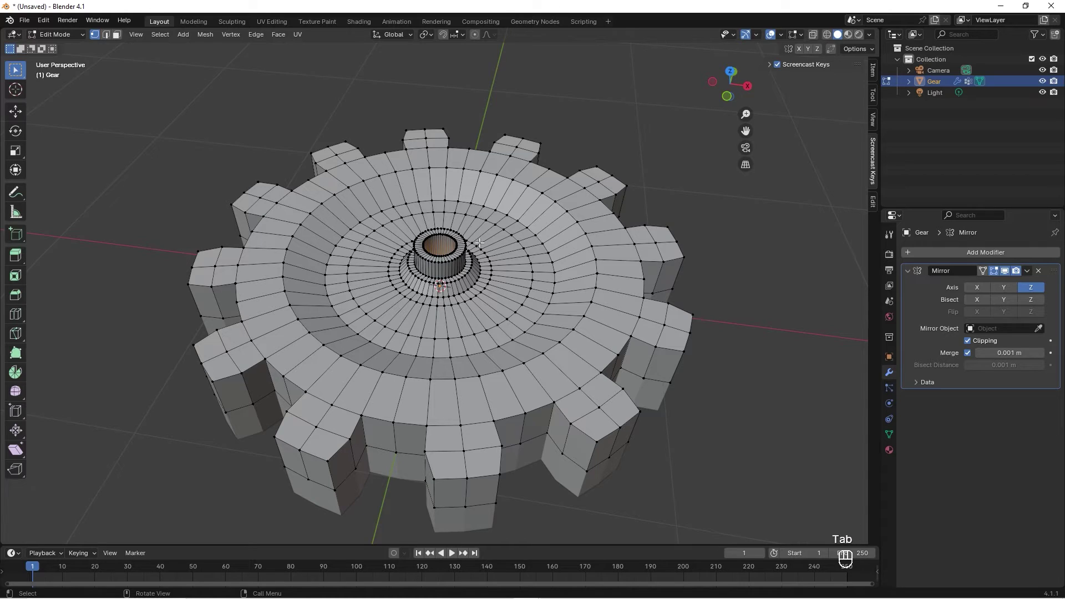
key("3")
scroll(507, 269, "up", 3)
key("c")
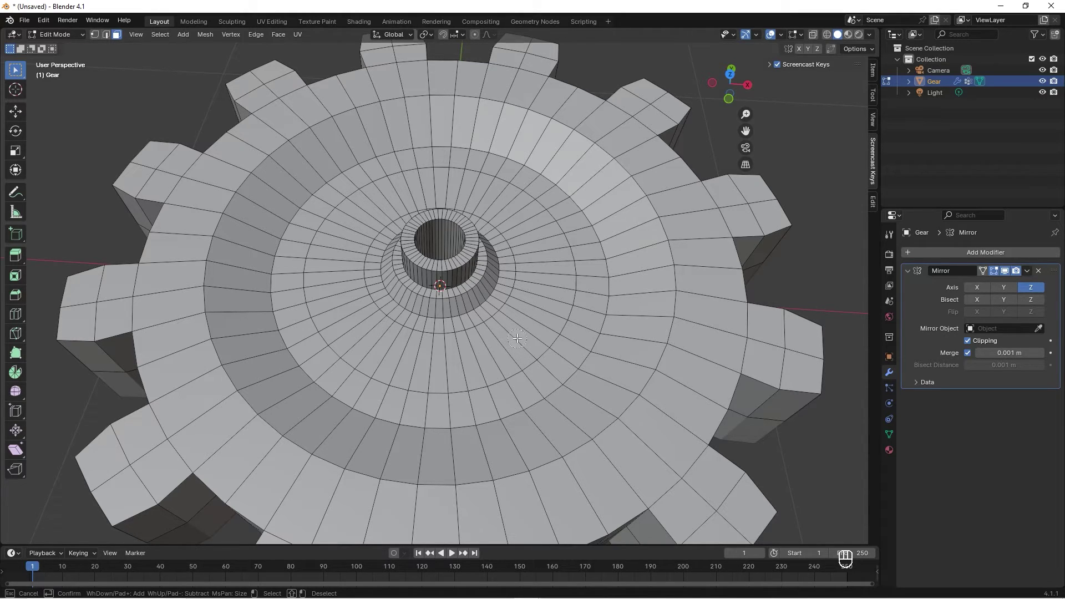
left_click_drag(517, 340, 534, 327)
left_click_drag(547, 272, 542, 253)
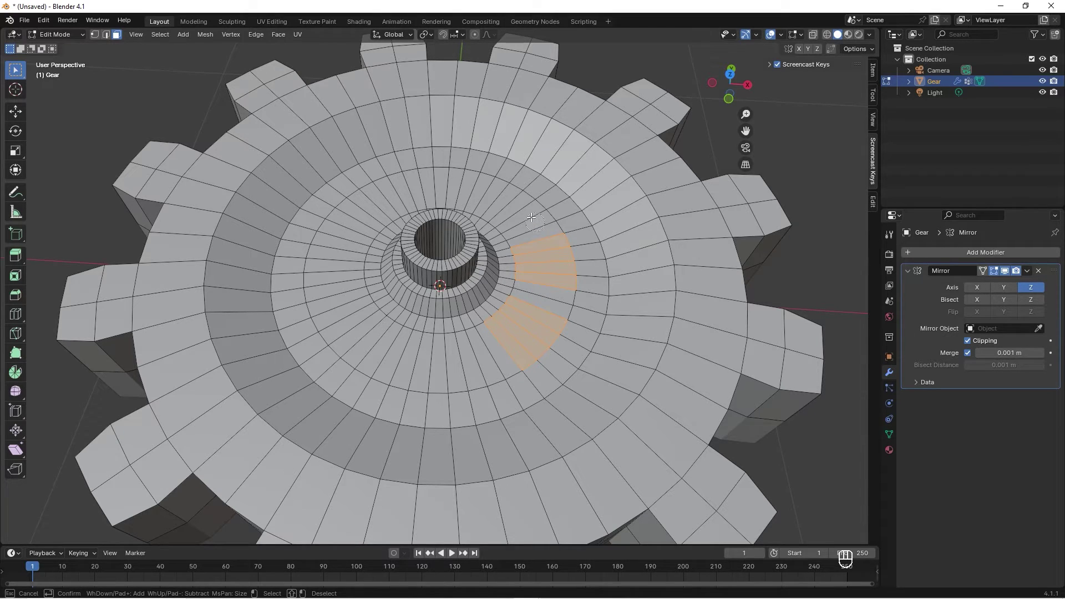
mouse_move(523, 210)
left_mouse_down()
mouse_move(502, 194)
mouse_move(430, 183)
mouse_move(335, 263)
mouse_move(368, 337)
mouse_move(474, 323)
left_mouse_up()
right_click(474, 323)
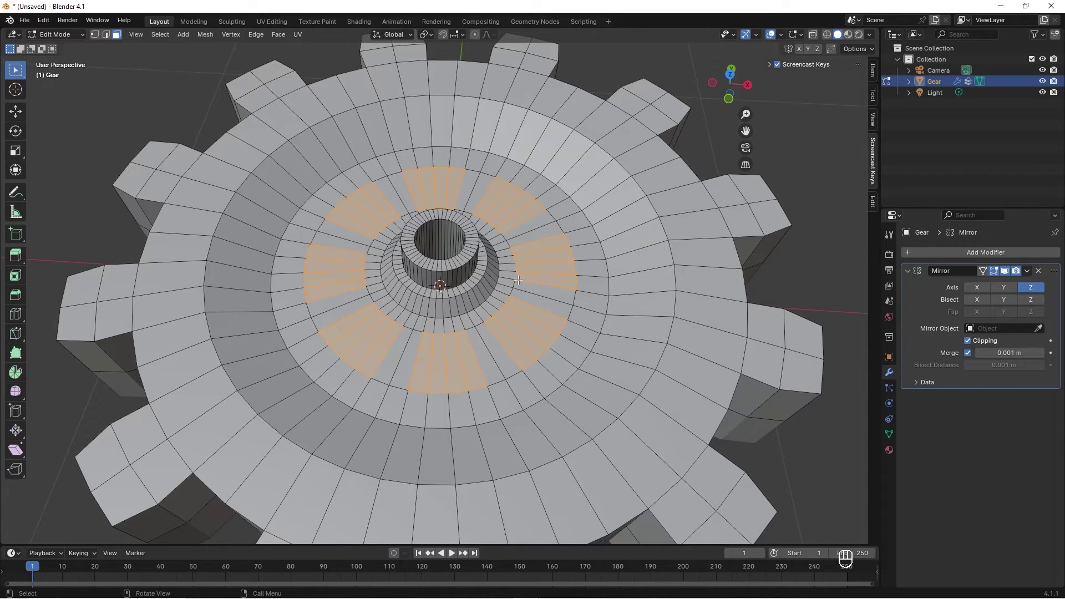
key("i")
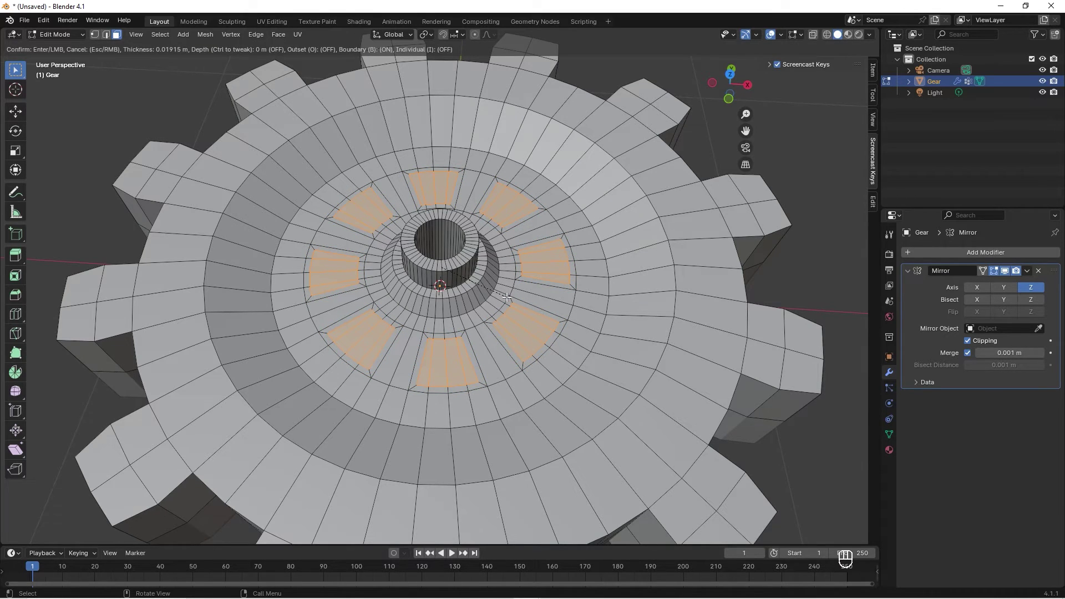
Step: Inset and extrude the eight patches downward, delete their bottom faces, and return to Object Mode
left_click(506, 297)
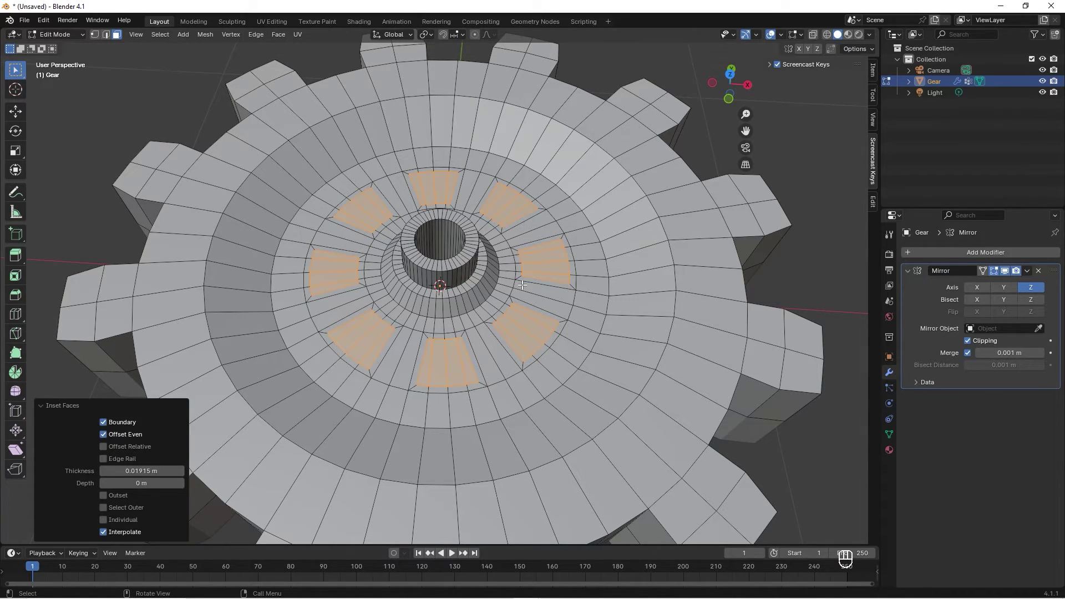
key("e")
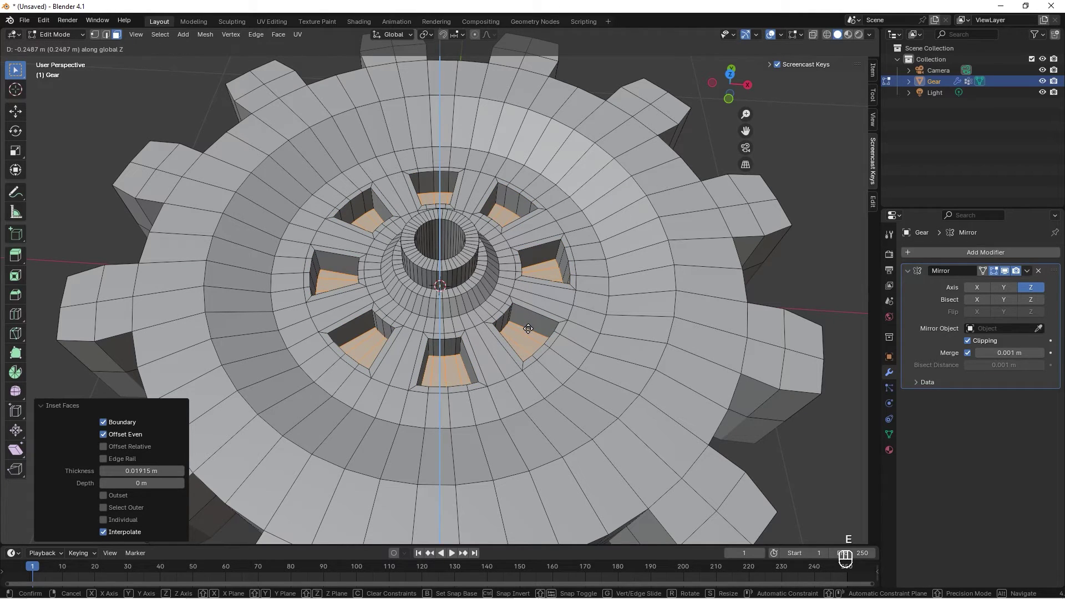
left_click(531, 342)
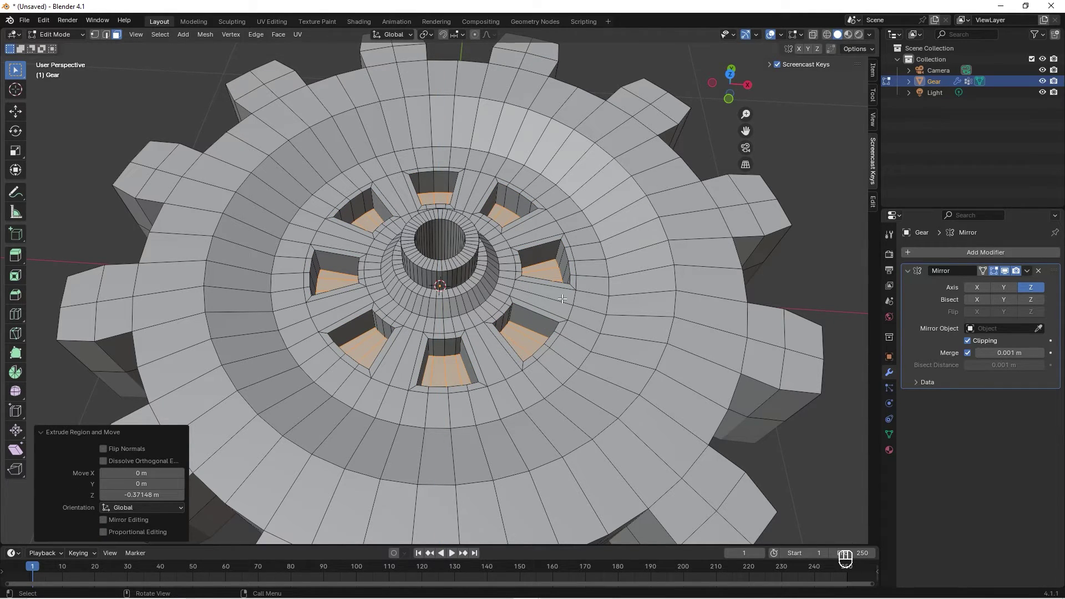
key("x")
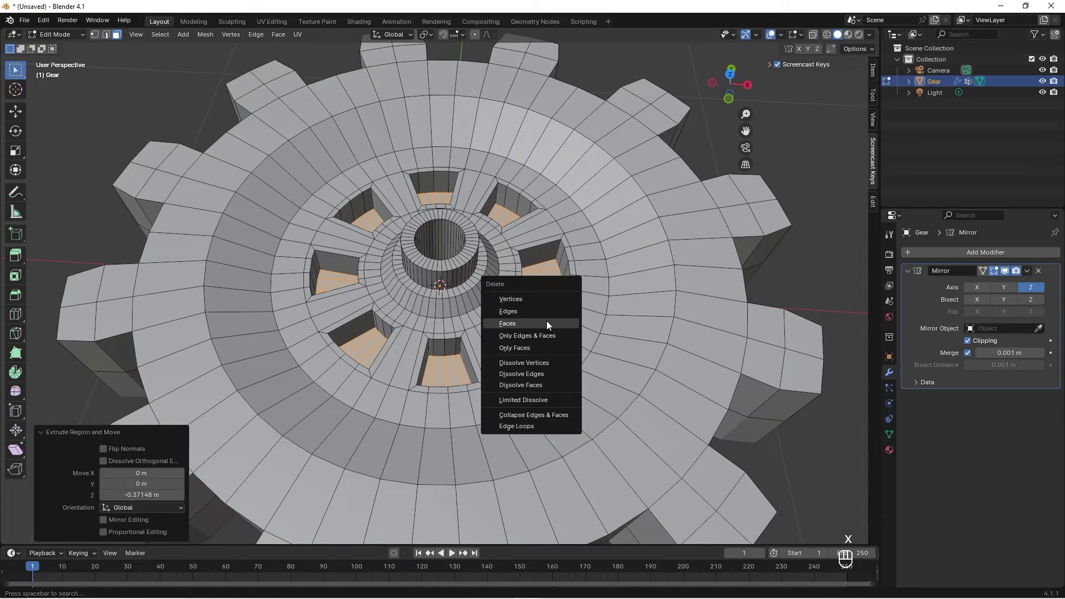
left_click(547, 321)
middle_click_drag(562, 312, 600, 227)
key("Tab")
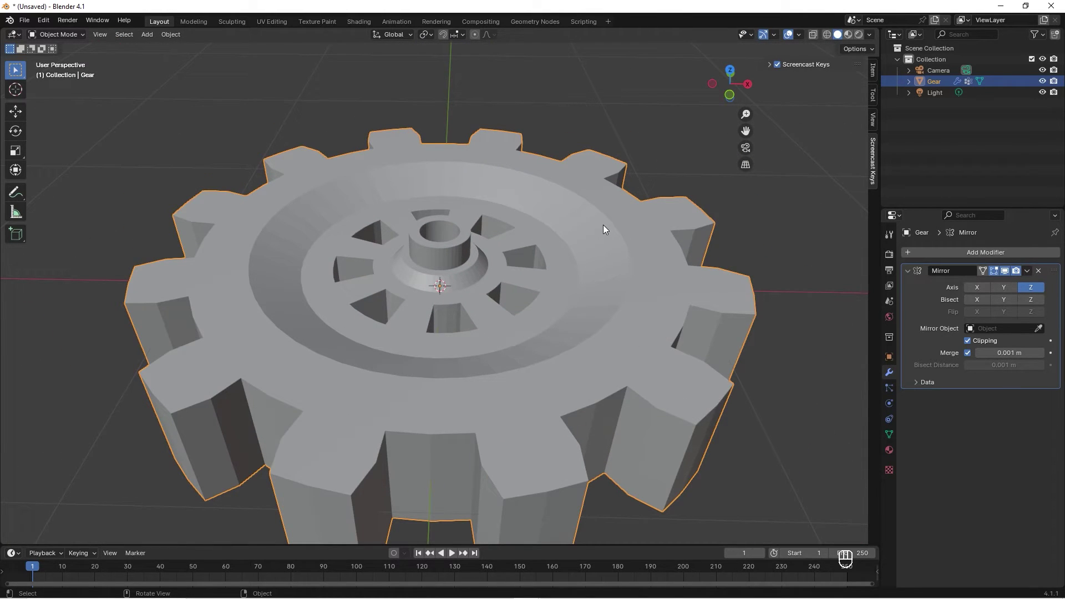
Step: Shade the gear smooth by angle at 30°
right_click(603, 226)
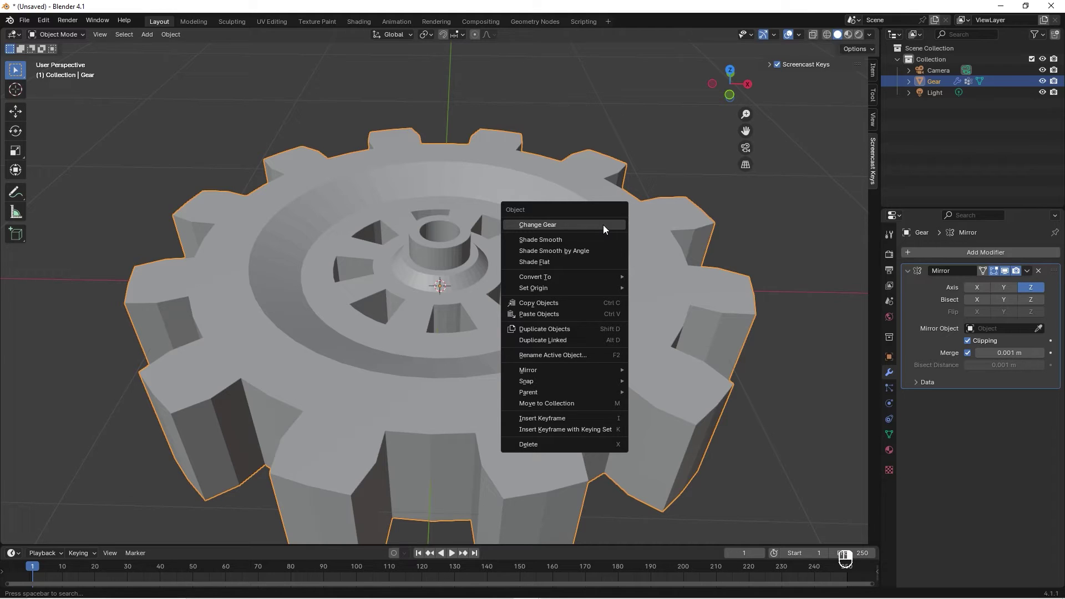
left_click(586, 251)
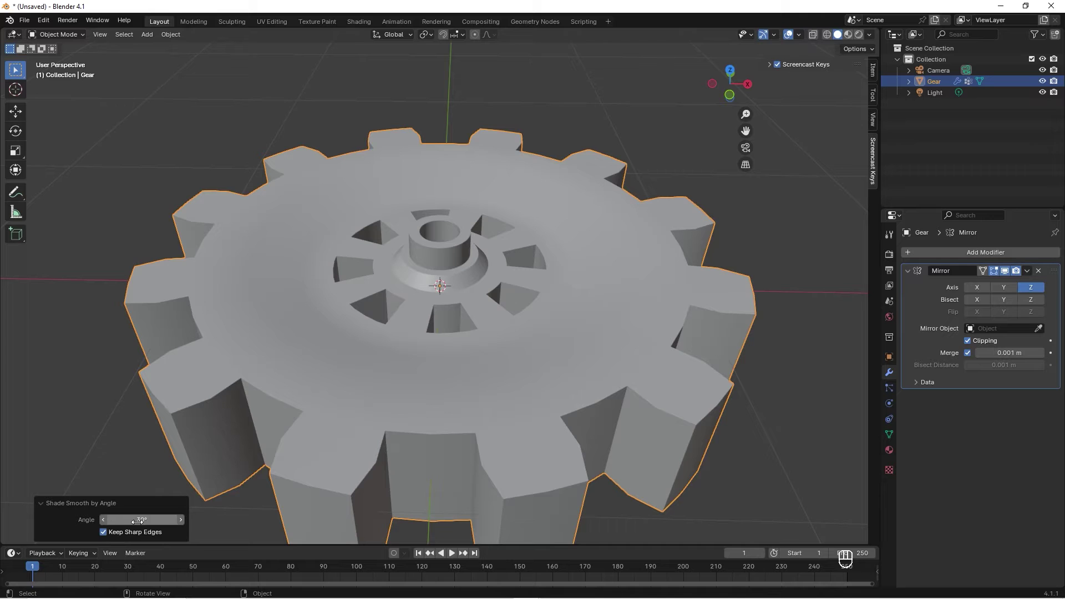
middle_click_drag(472, 309, 524, 237)
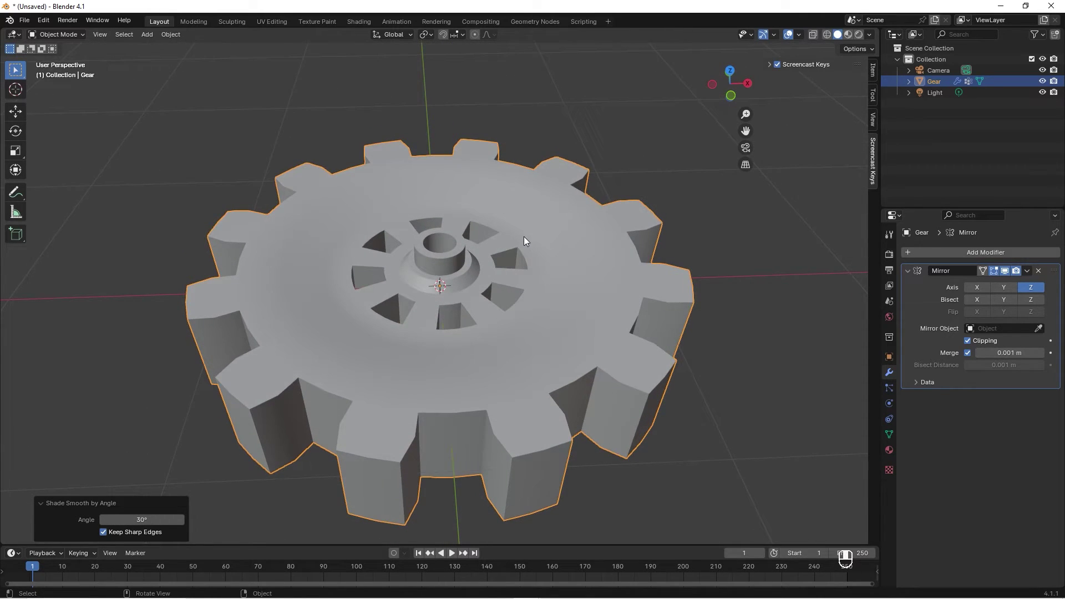
Step: Add a Subdivision Surface modifier with viewport level 3 and render level 4
left_click(975, 253)
left_click(976, 249)
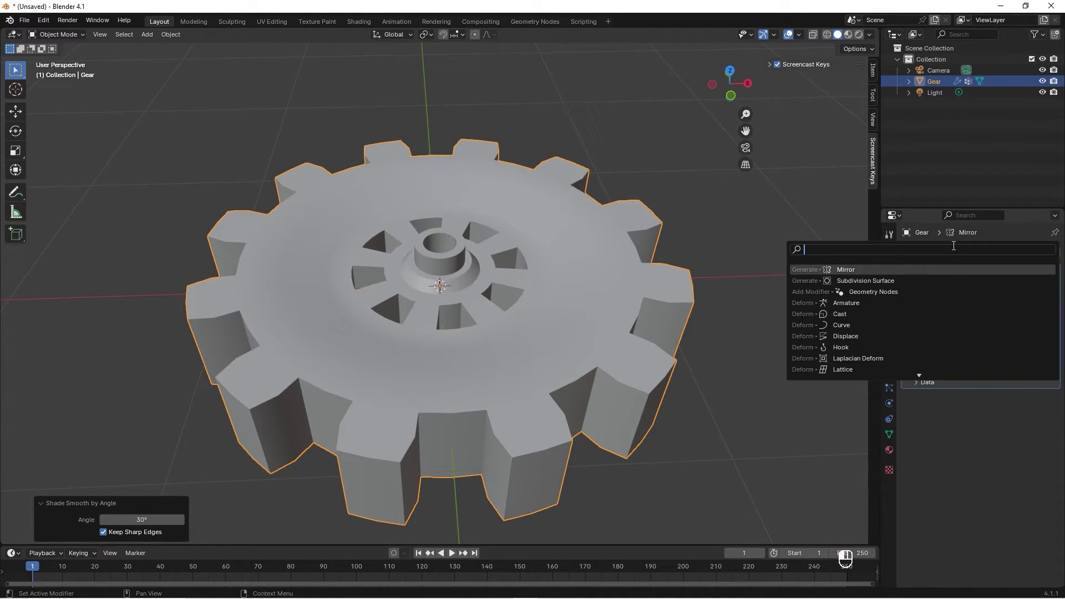
type("sub")
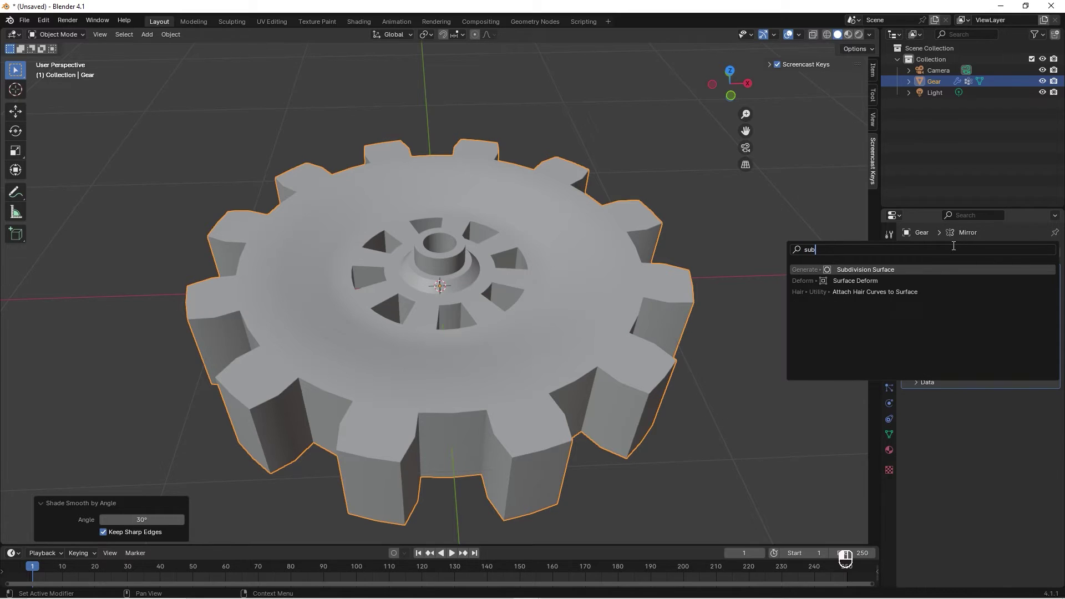
key("Return")
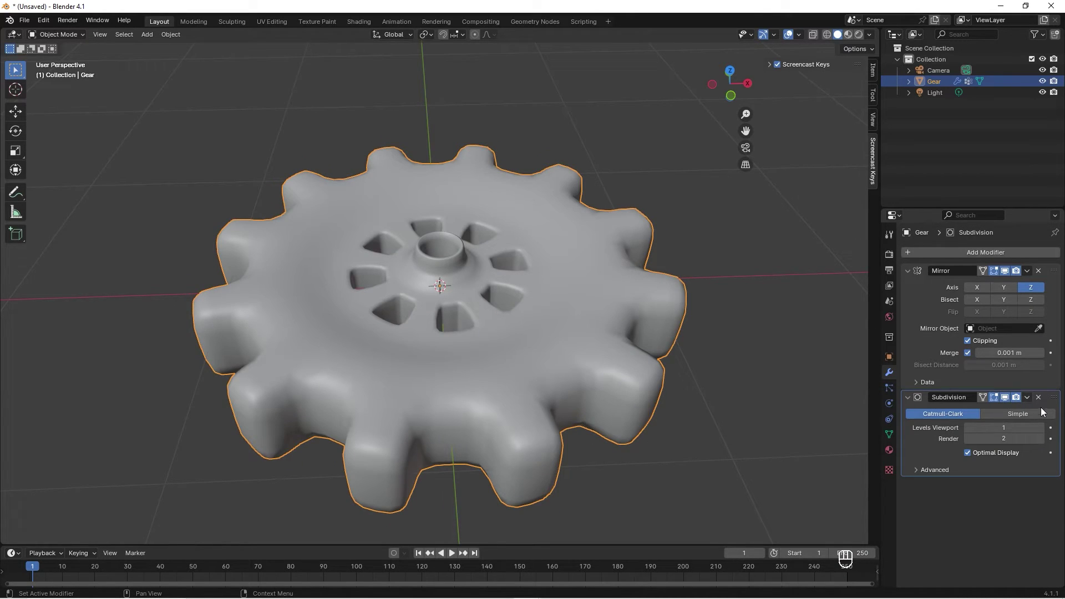
left_click(1041, 428)
left_click(1041, 427)
left_click(1041, 439)
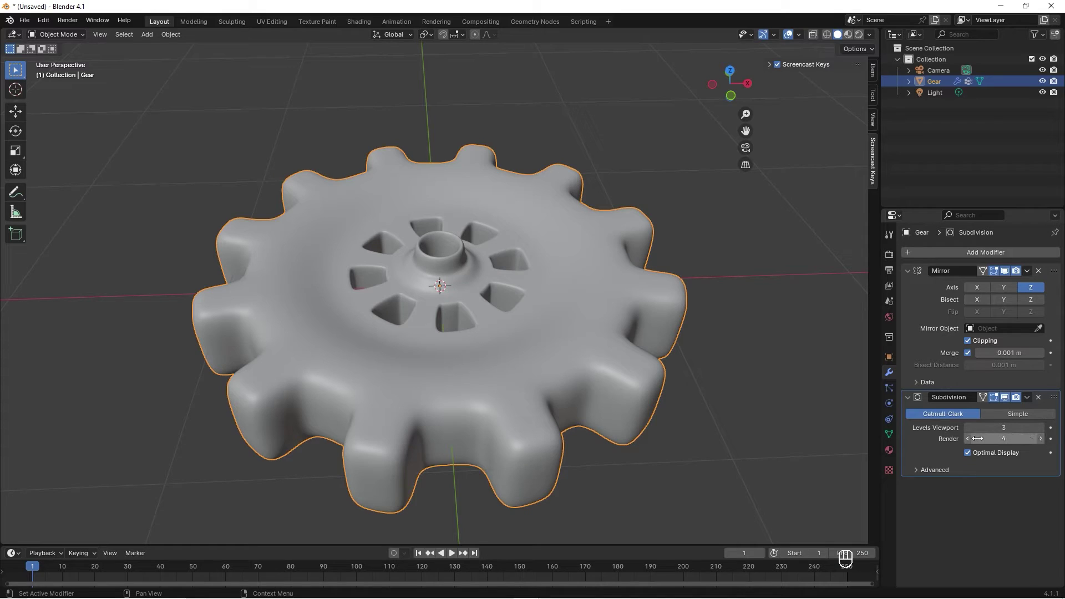
Step: Select all of the gear's sharp edges and crease them
key("Tab")
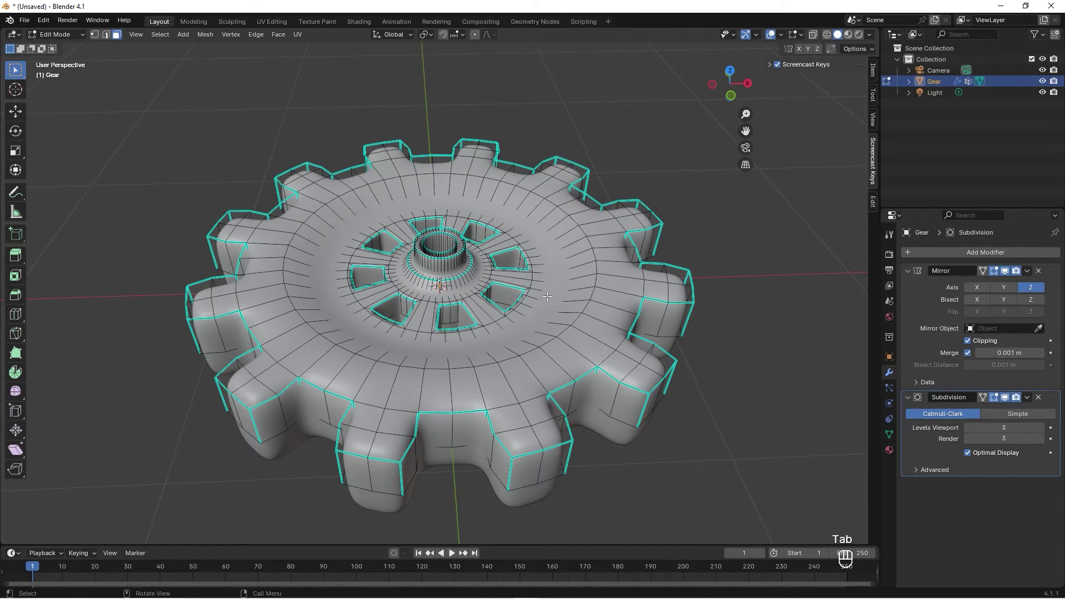
left_click(468, 413)
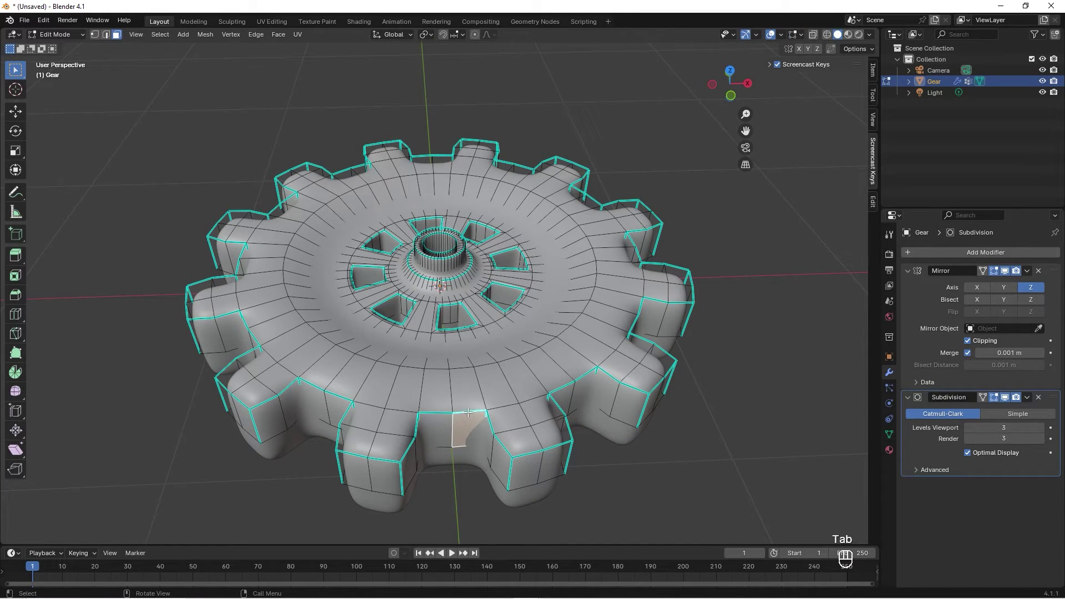
key("2")
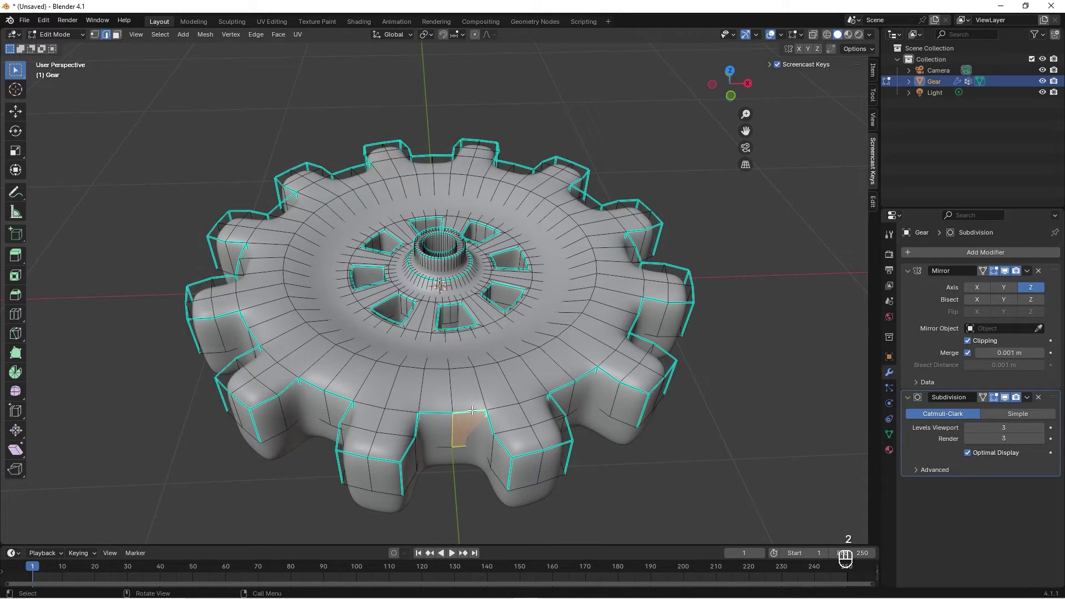
left_click(472, 411)
left_click(162, 35)
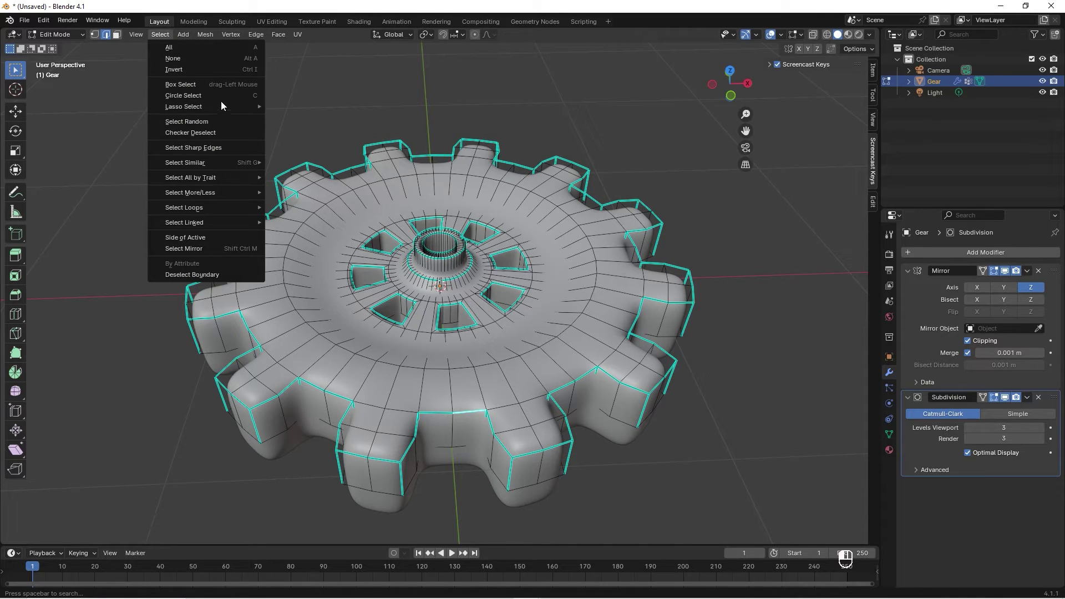
left_click(230, 147)
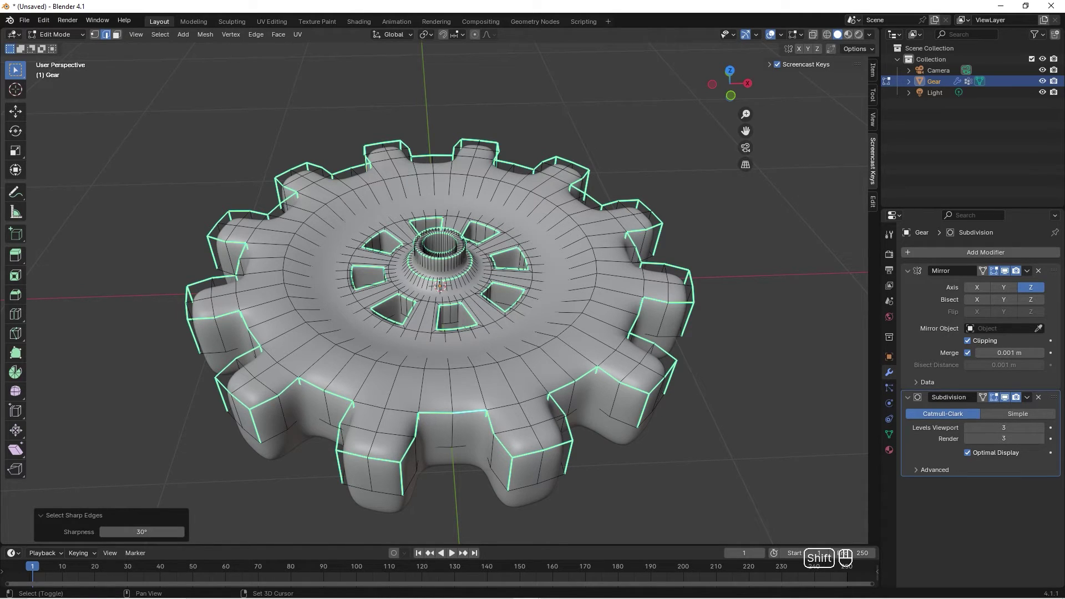
key("shift+e")
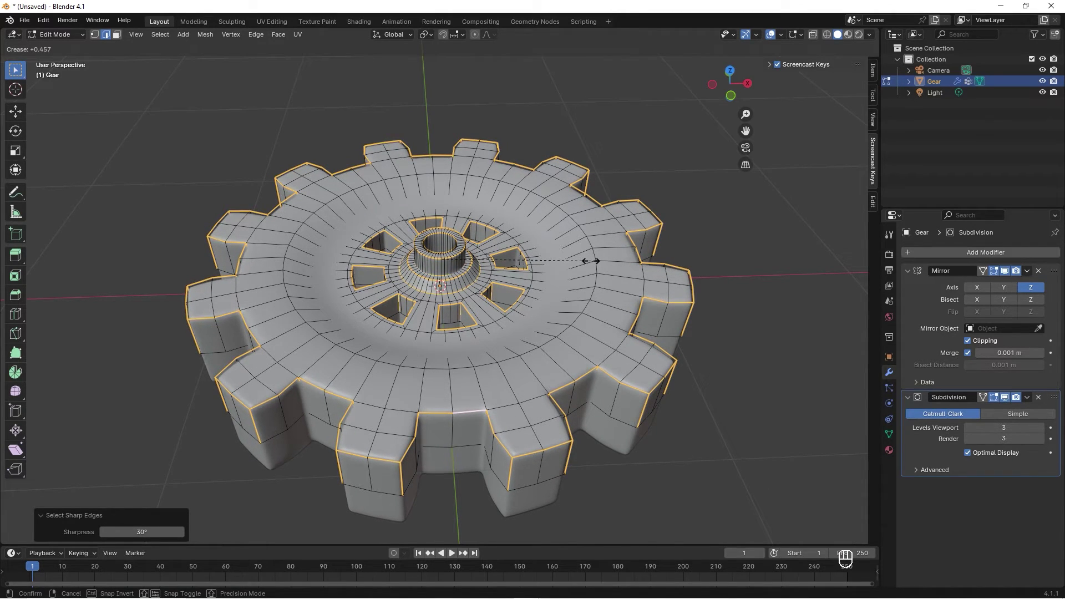
left_click(586, 262)
Step: Crease the outer and inner ring edge loops on the gear face to 1.0
left_click(592, 298, "alt")
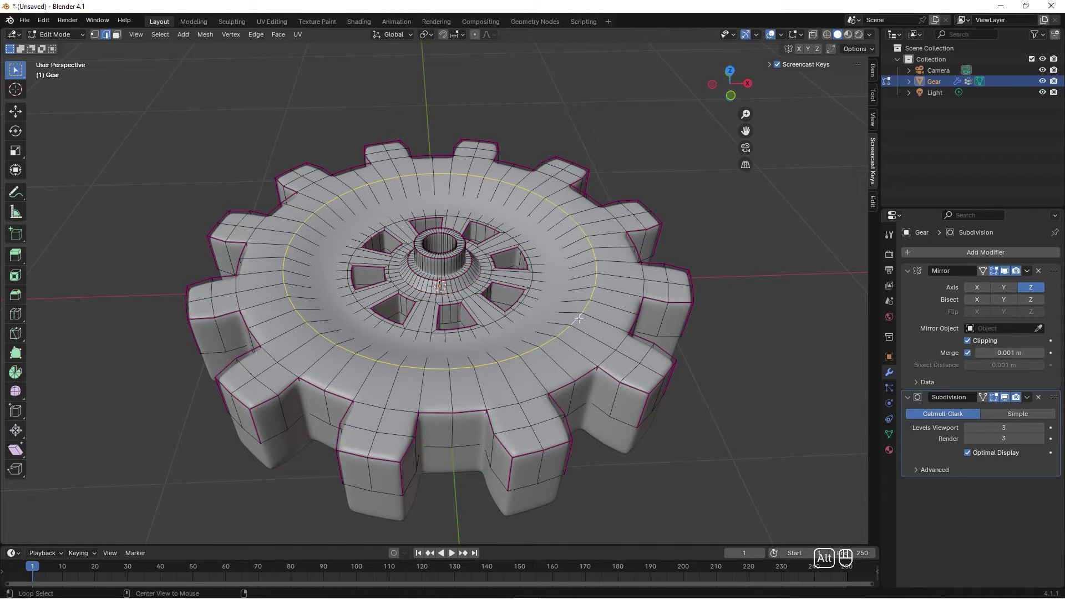
key("shift+e")
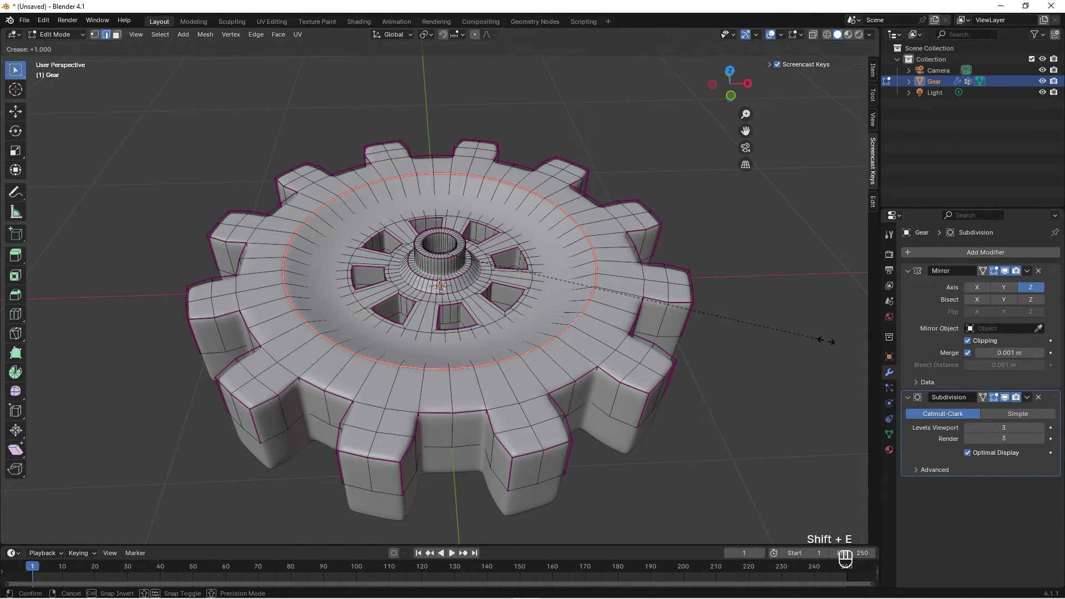
left_click(821, 340)
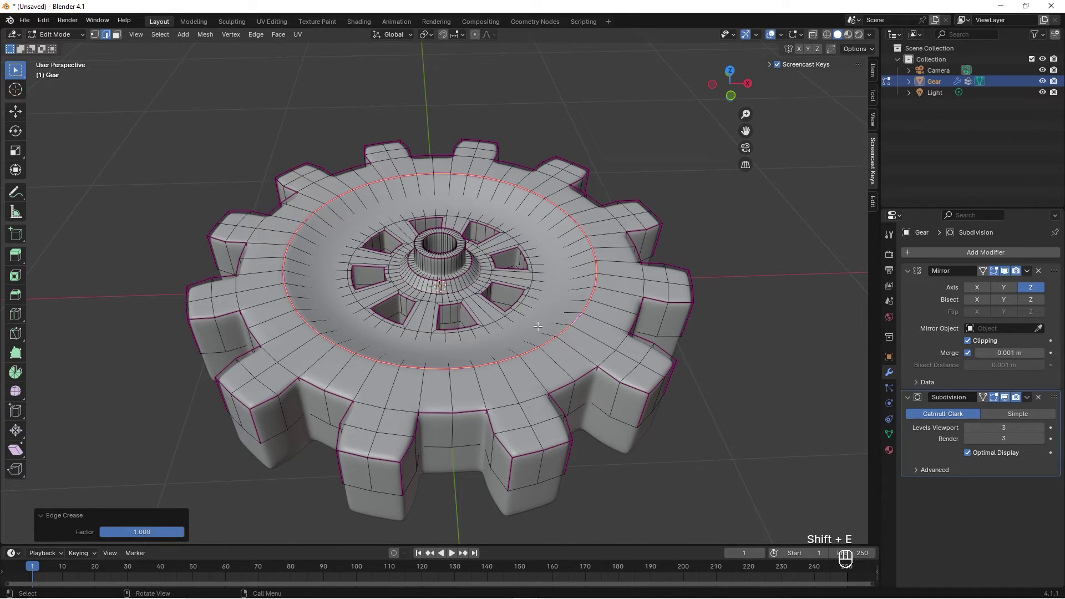
key("shift+e")
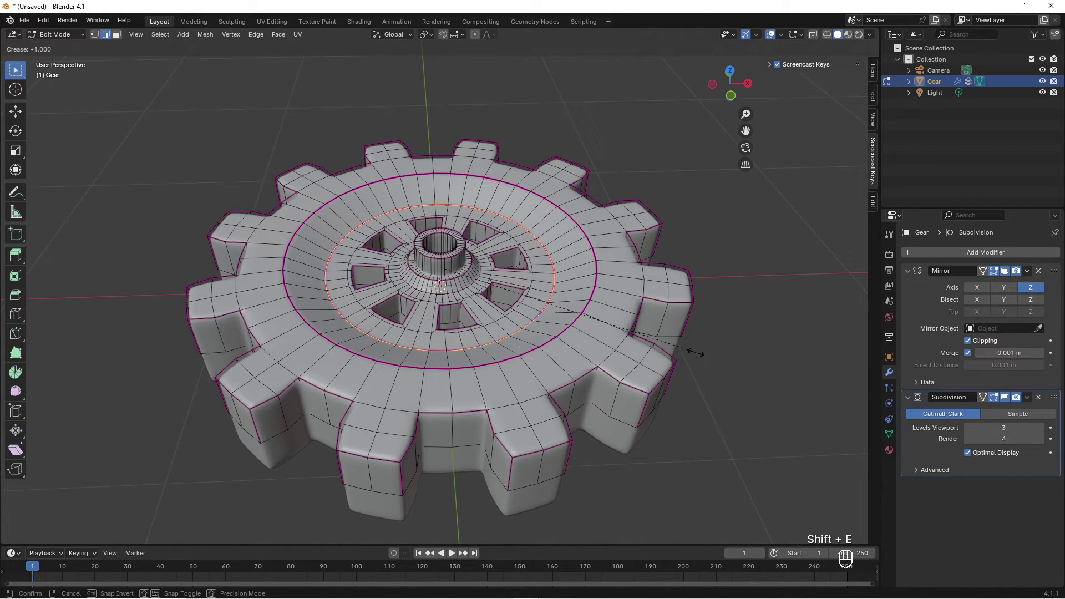
left_click(721, 348)
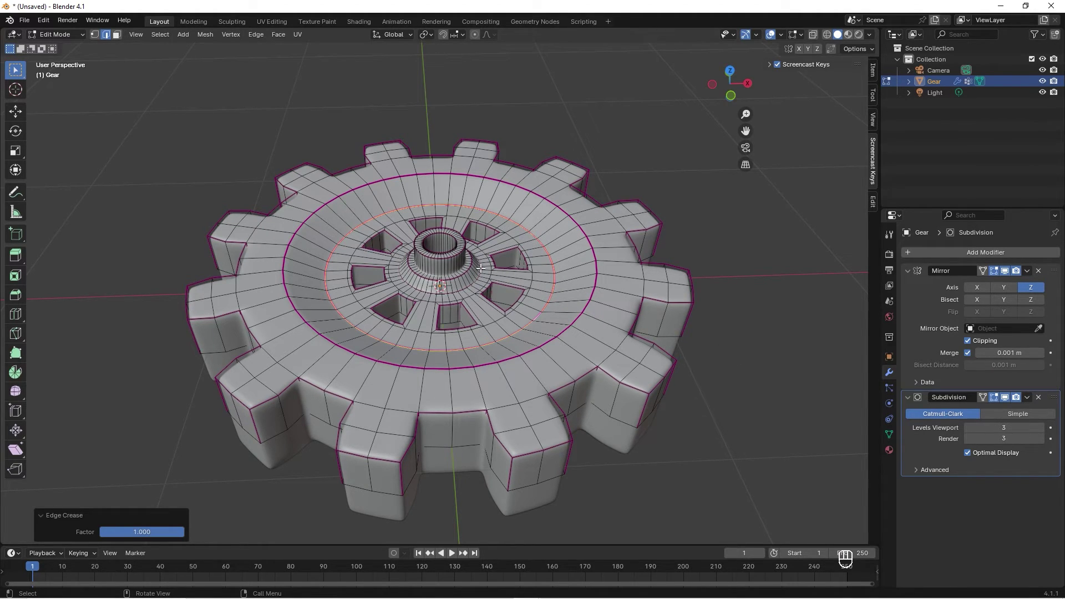
scroll(470, 258, "up", 5)
Step: Bevel the hub's outer top loop and inner rim loop narrowly, the inner at 0.00338 m
left_click(457, 222, "alt")
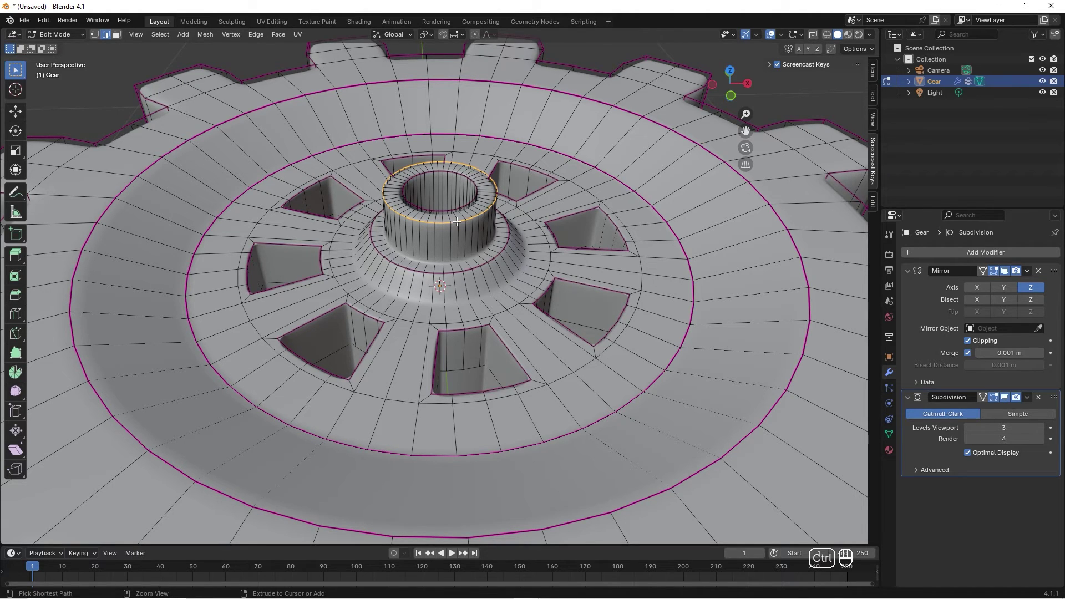
key("ctrl+b")
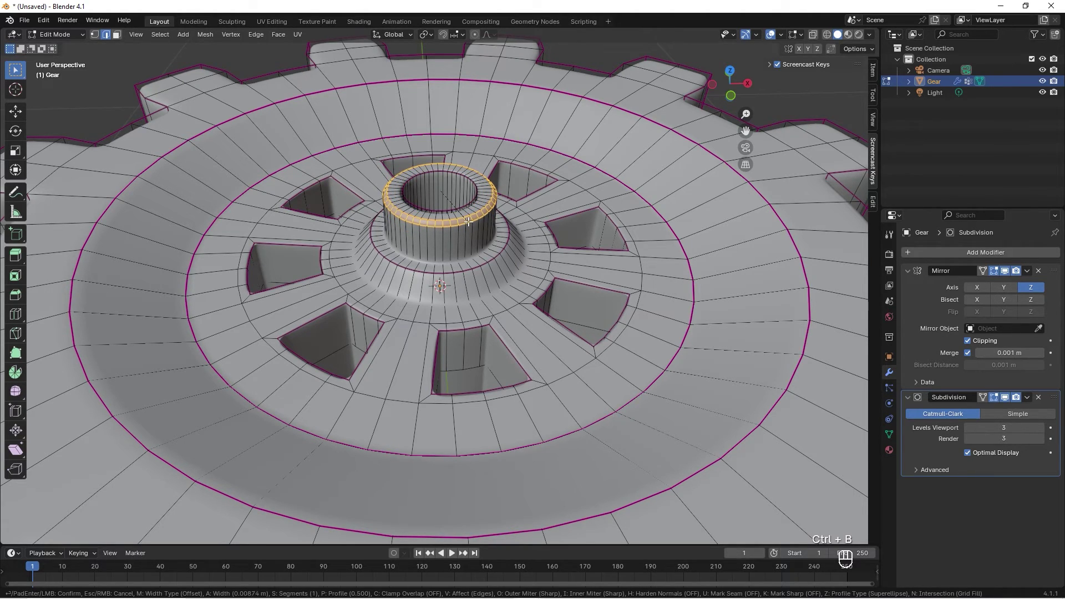
left_click(463, 208)
left_click(463, 208, "alt")
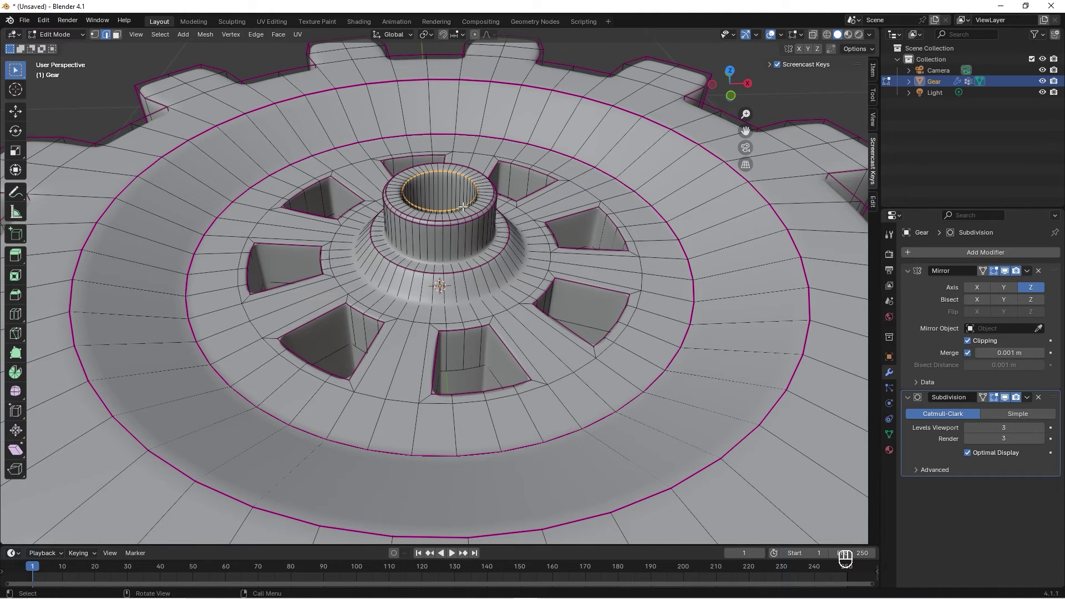
key("ctrl+b")
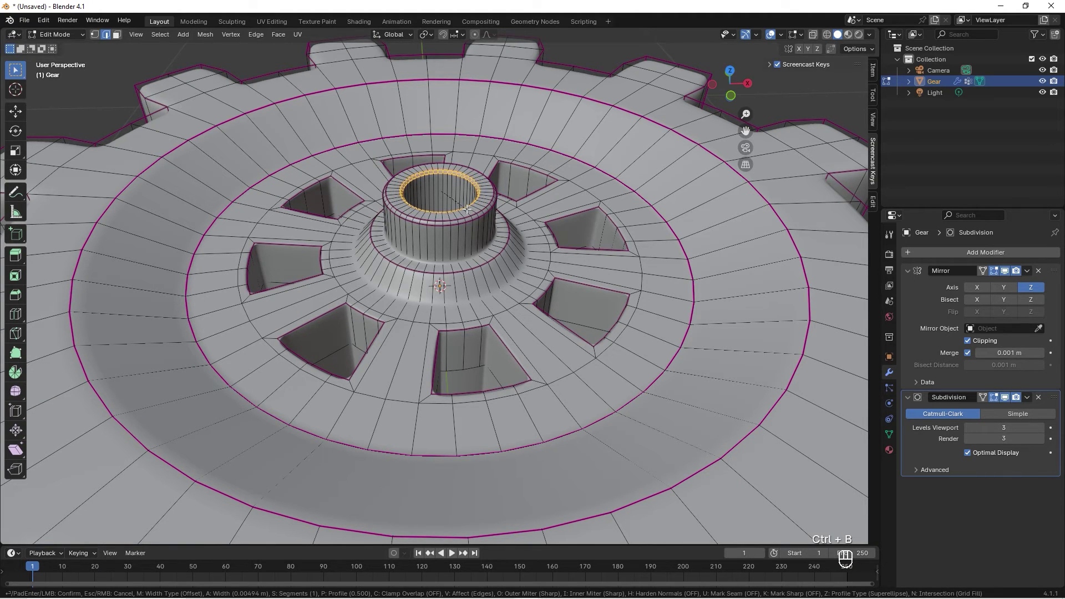
left_click(472, 207)
scroll(554, 222, "down", 6)
scroll(630, 233, "up", 3)
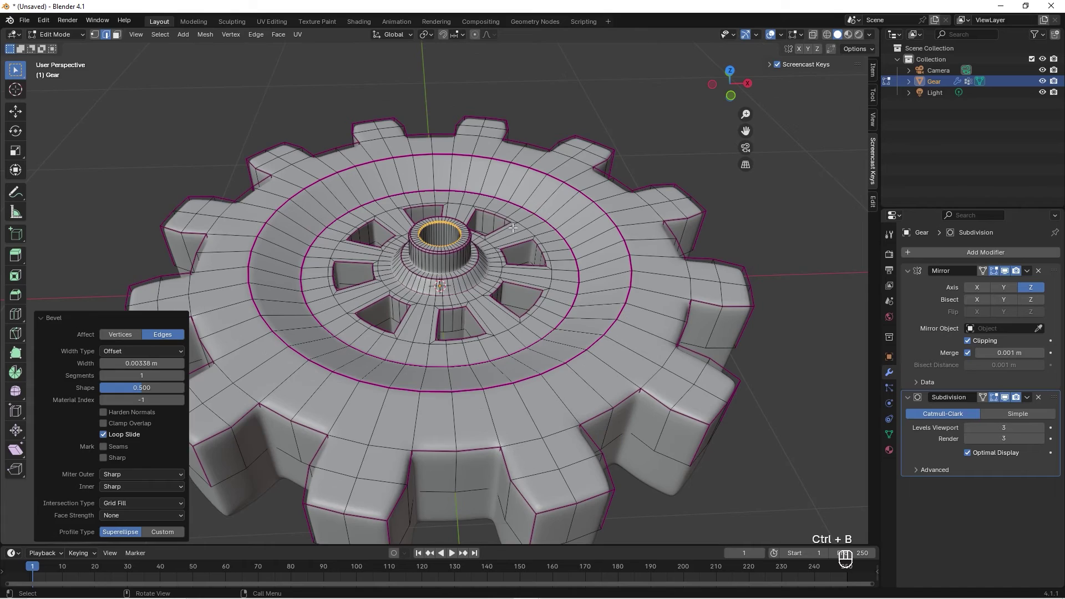
scroll(630, 233, "down", 3)
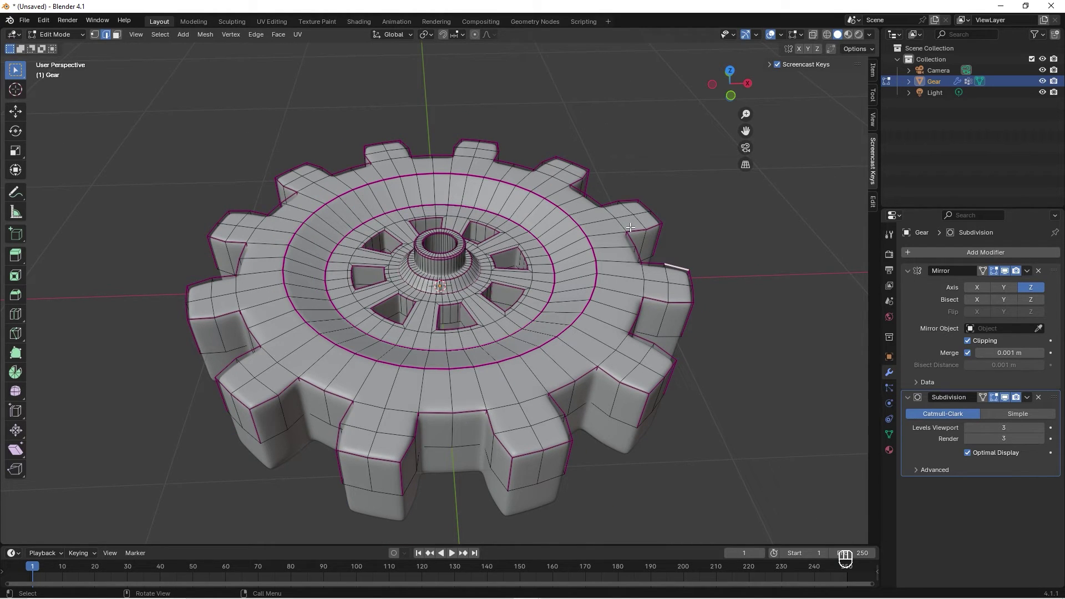
Step: Add two-cut edge loops around the gear's flat top ring, keeping them unslid
left_click(847, 35)
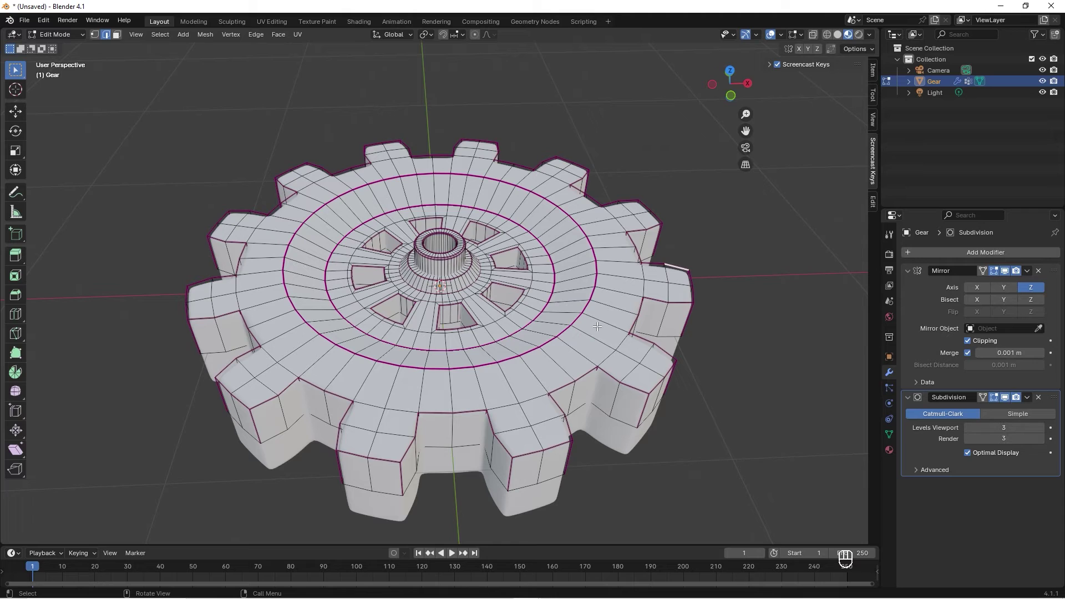
key("ctrl+r")
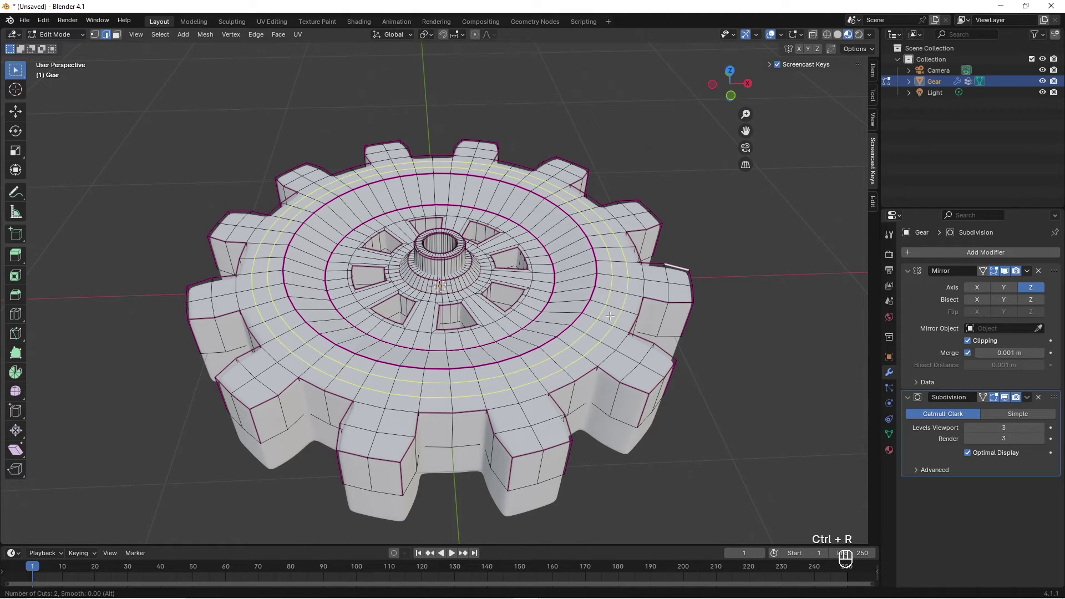
left_click(610, 317)
right_click(606, 310)
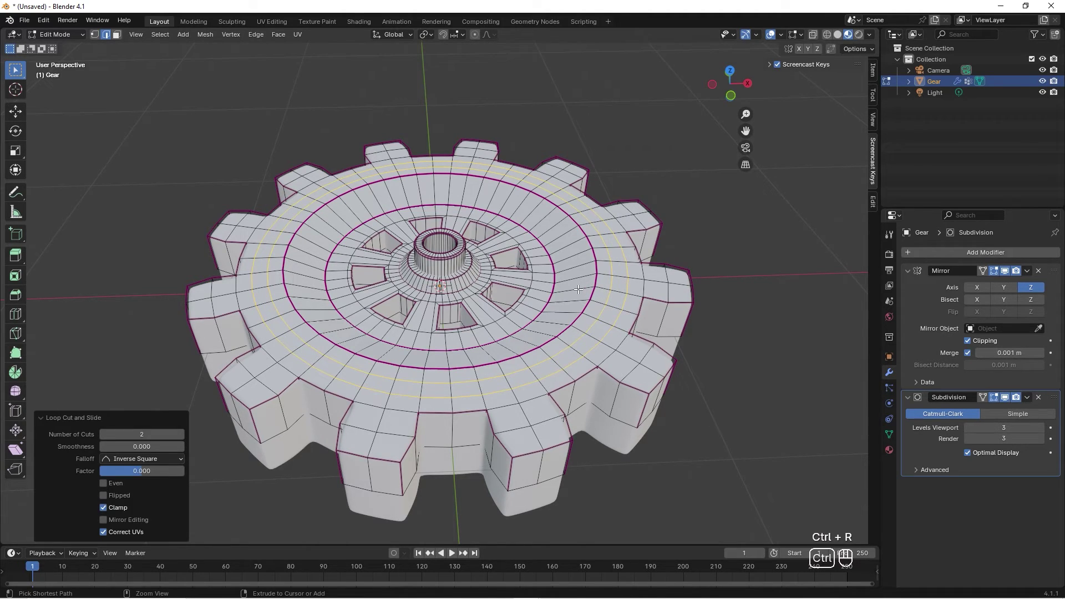
key("ctrl+r")
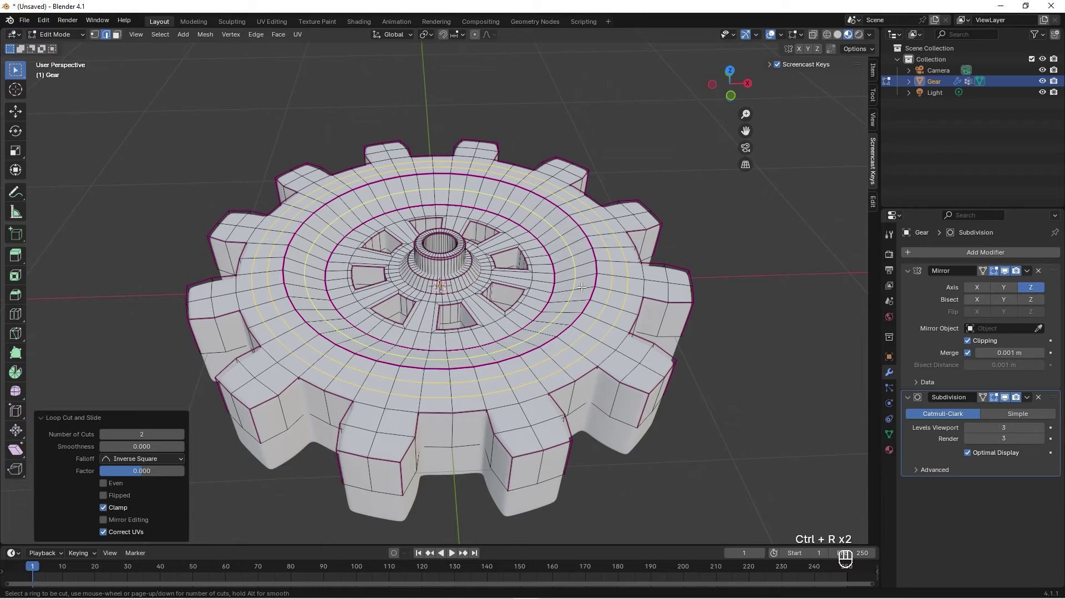
right_click(580, 287)
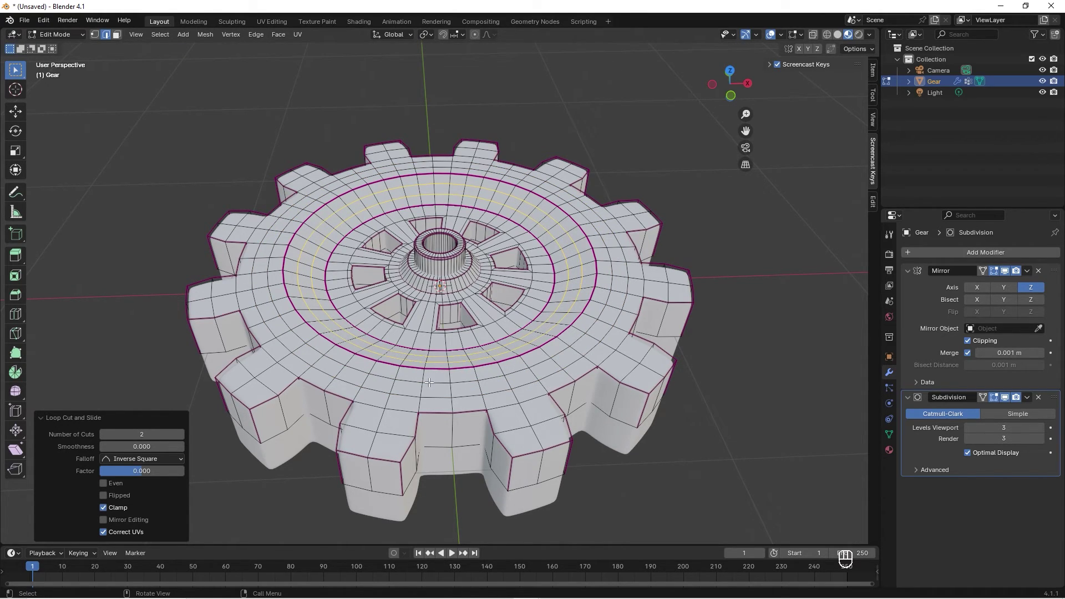
Step: In vertex select mode, select fifteen scattered vertices across the gear's top face
key("1")
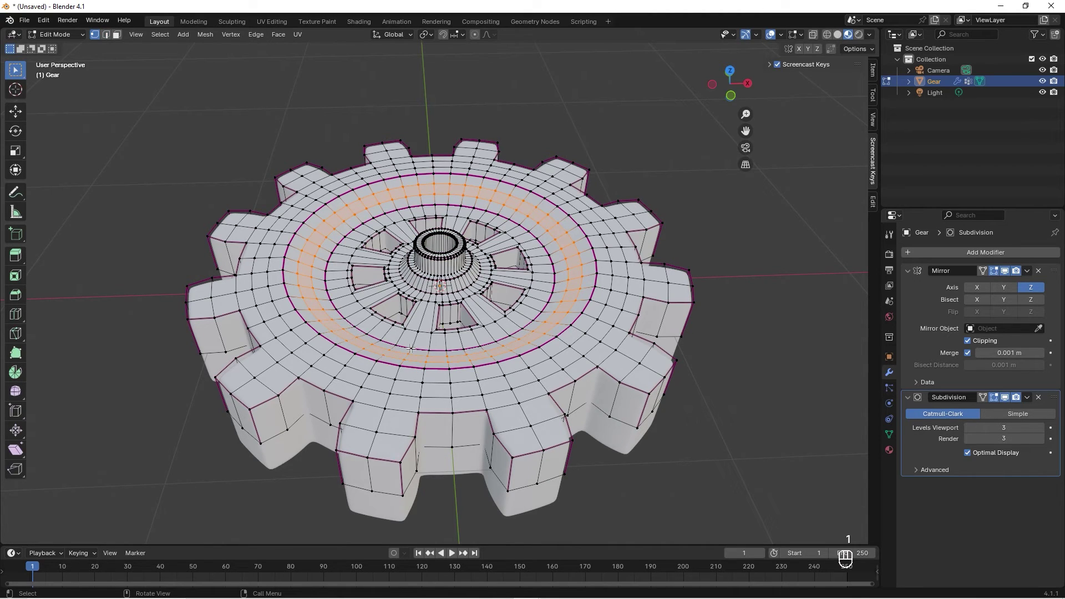
left_click(391, 393)
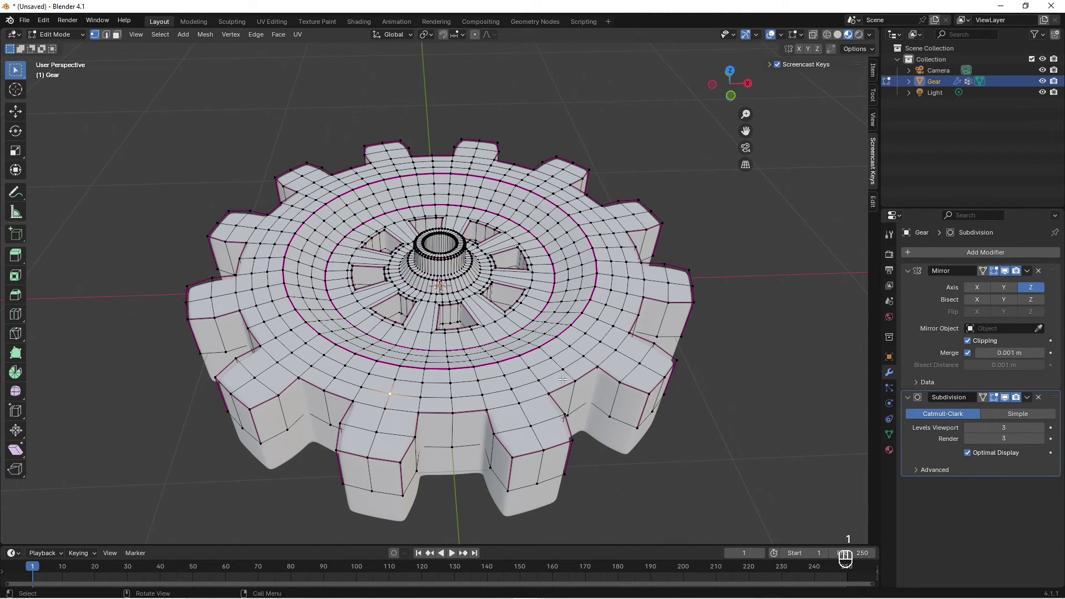
left_click(528, 367, "shift")
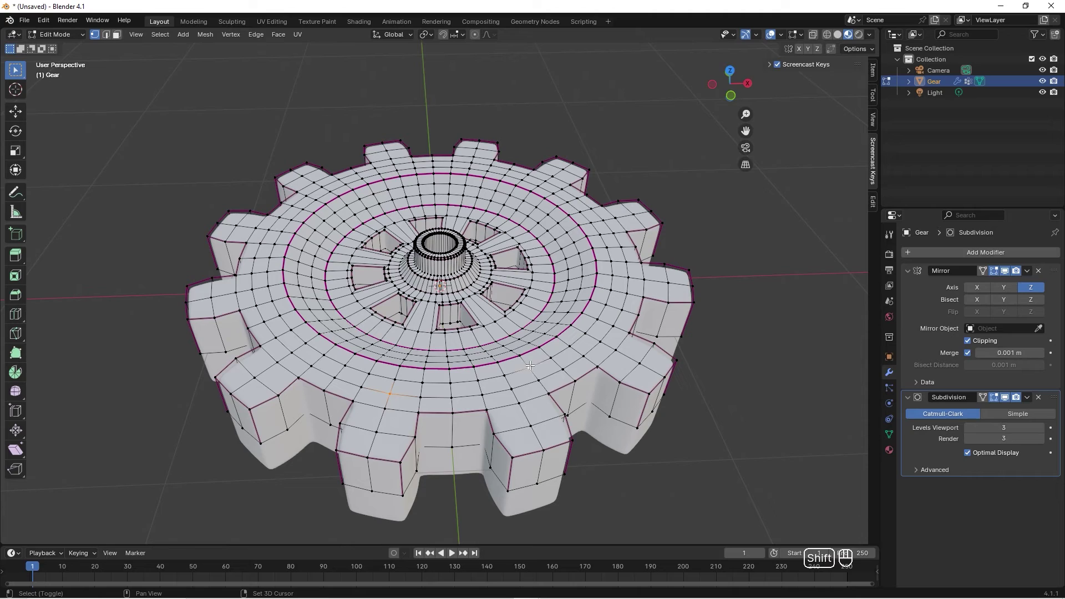
left_click(639, 364, "shift")
left_click(600, 235, "shift")
left_click(607, 248, "shift")
left_click(509, 169, "shift")
left_click(394, 164, "shift")
left_click(415, 167, "shift")
left_click(314, 200, "shift")
left_click(236, 225, "shift")
left_click(255, 258, "shift")
left_click(236, 292, "shift")
left_click(254, 378, "shift")
left_click(320, 320, "shift")
left_click(315, 257, "shift")
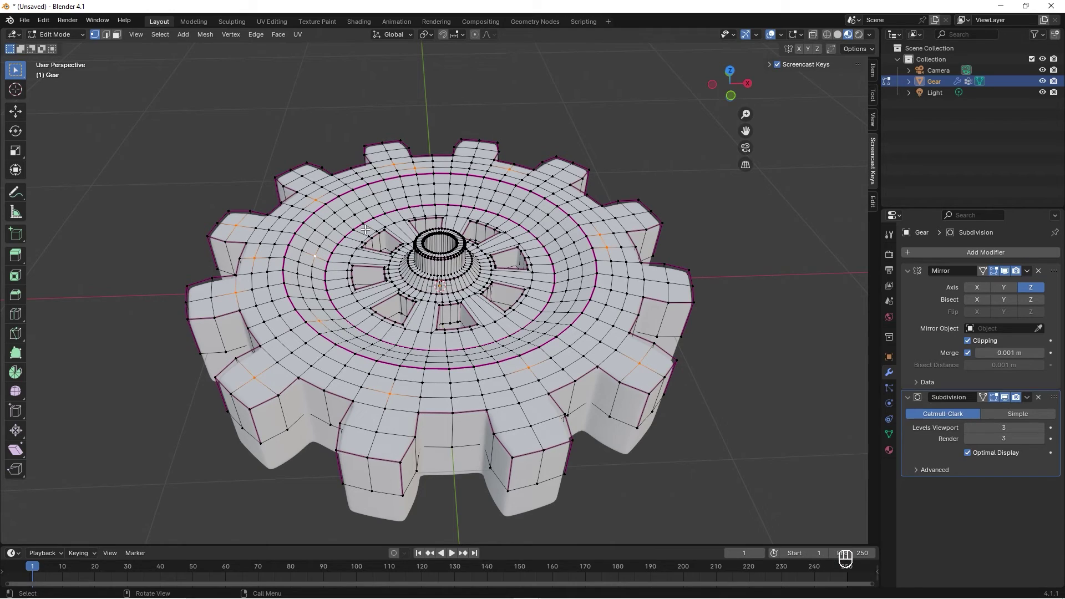
Step: Lower the selected vertices about 0.026 m along Z into dents and view in solid shading
key("g")
key("z")
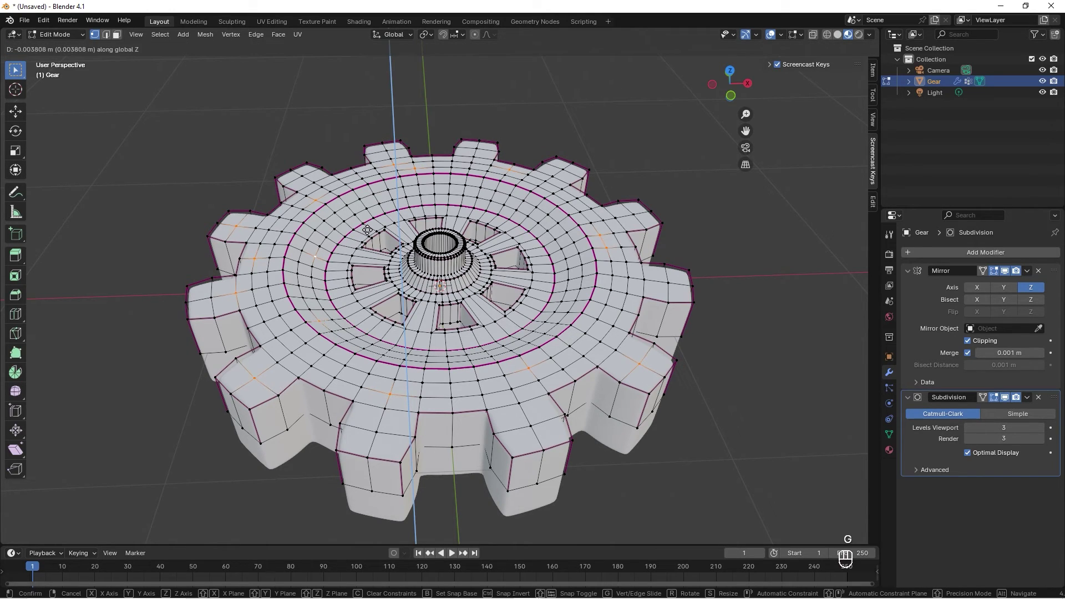
left_click(373, 233)
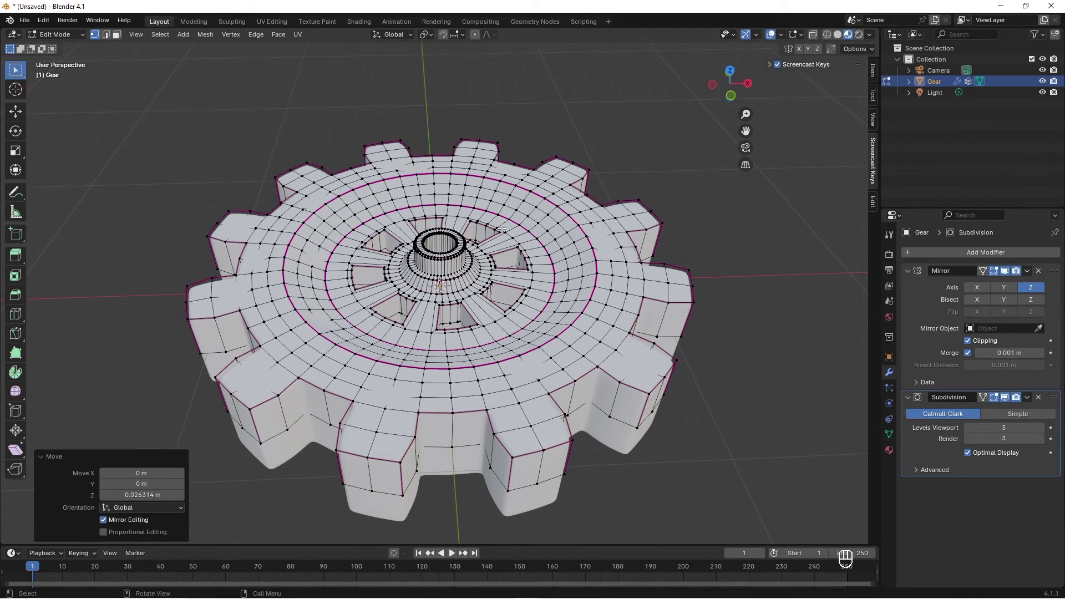
left_click(858, 35)
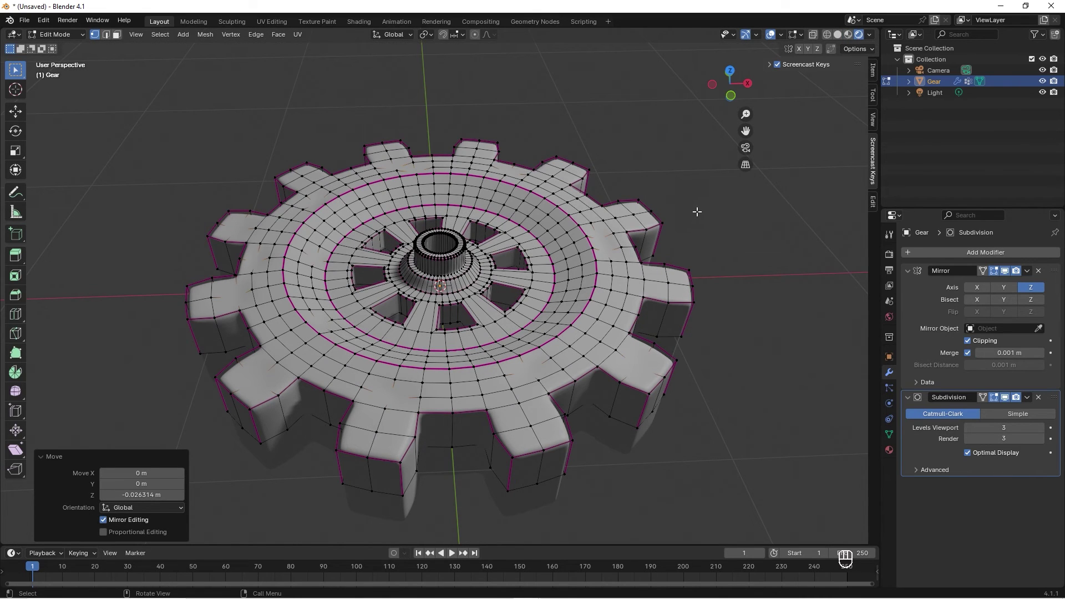
mouse_move(697, 209)
middle_mouse_down()
mouse_move(677, 190)
mouse_move(695, 174)
middle_mouse_up()
Step: Back in Object Mode, give the gear a new Material.001 with Metallic at 1.0
key("Tab")
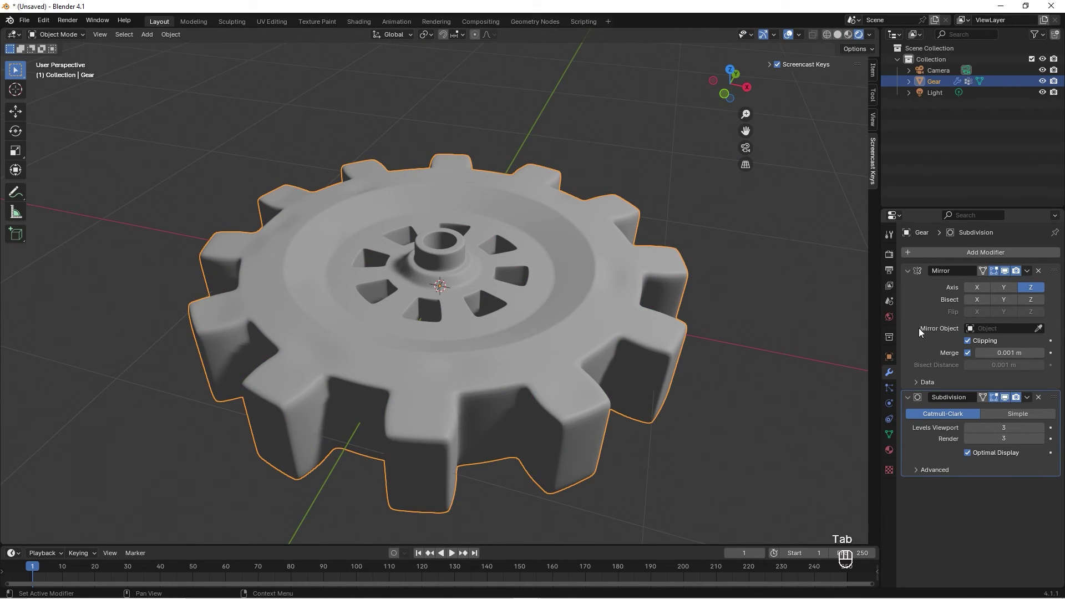
left_click(889, 450)
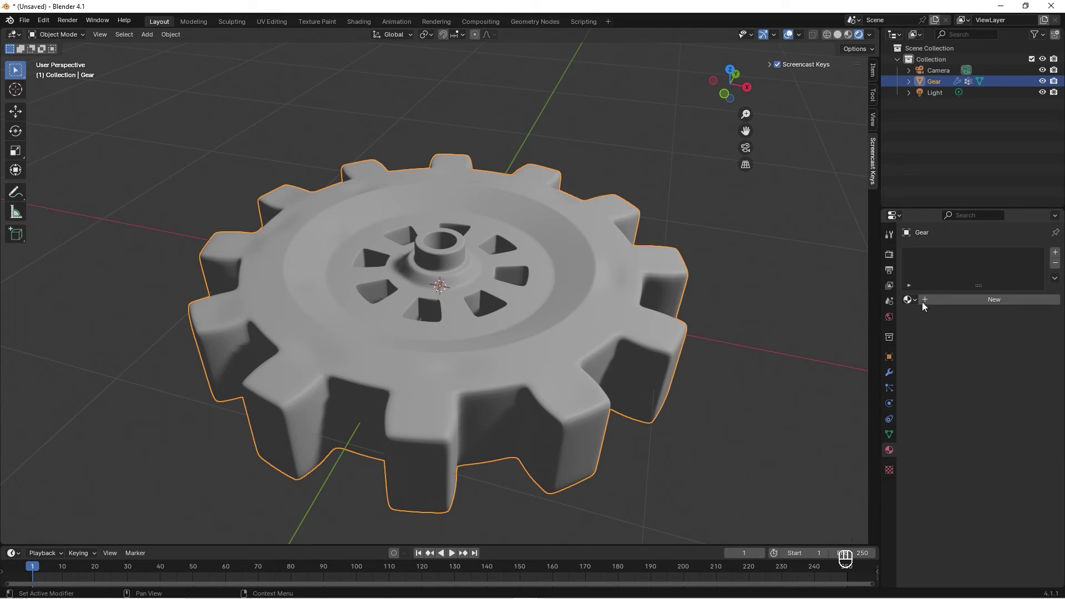
left_click(942, 299)
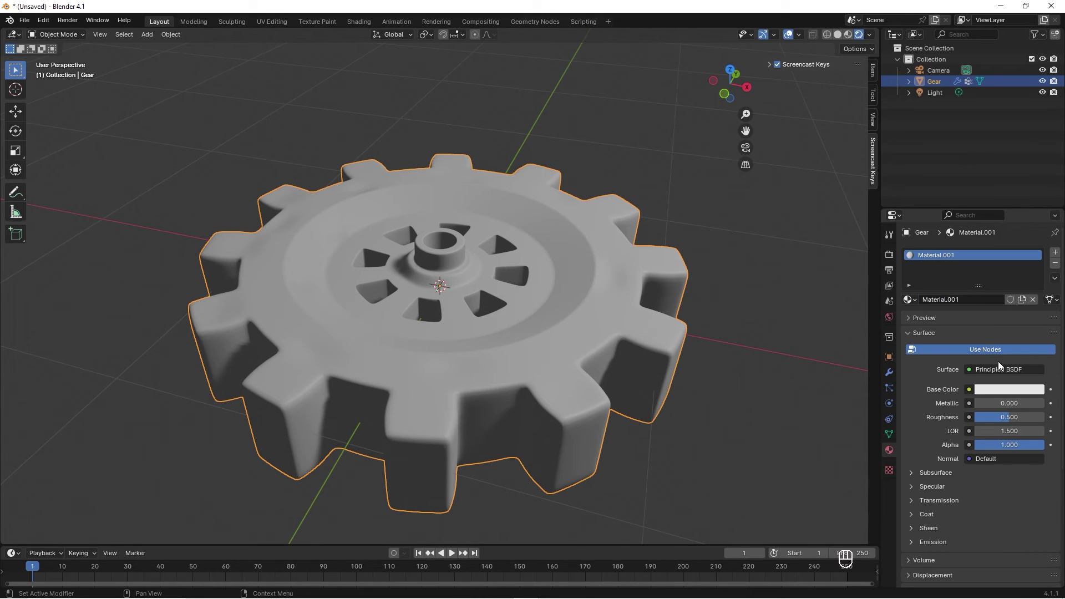
mouse_move(1004, 403)
left_mouse_down()
mouse_move(1042, 403)
mouse_move(1008, 415)
left_mouse_up()
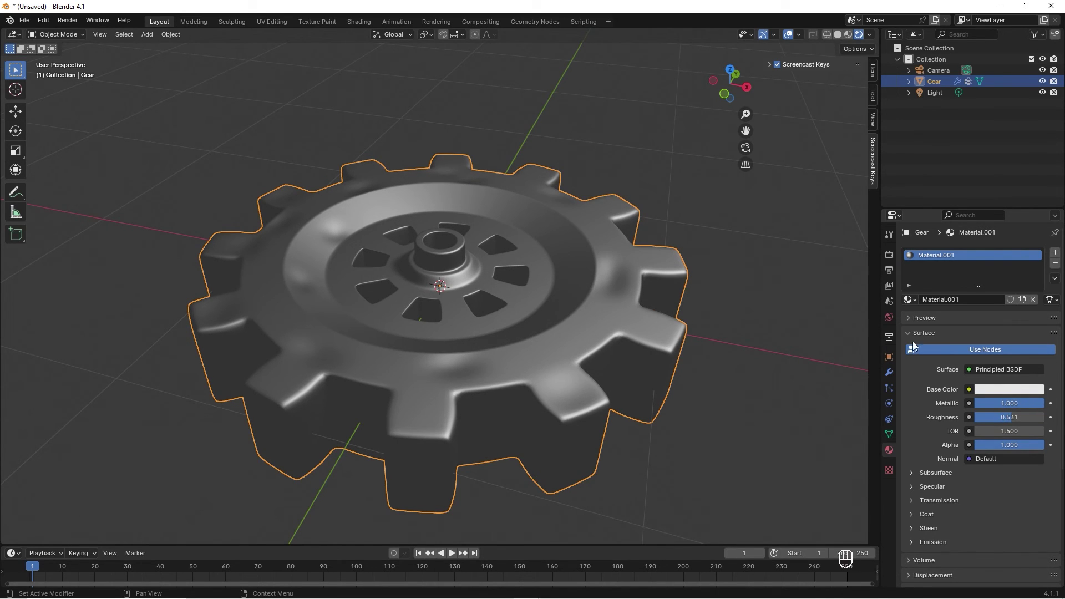
mouse_move(621, 252)
middle_mouse_down()
mouse_move(642, 218)
mouse_move(629, 245)
middle_mouse_up()
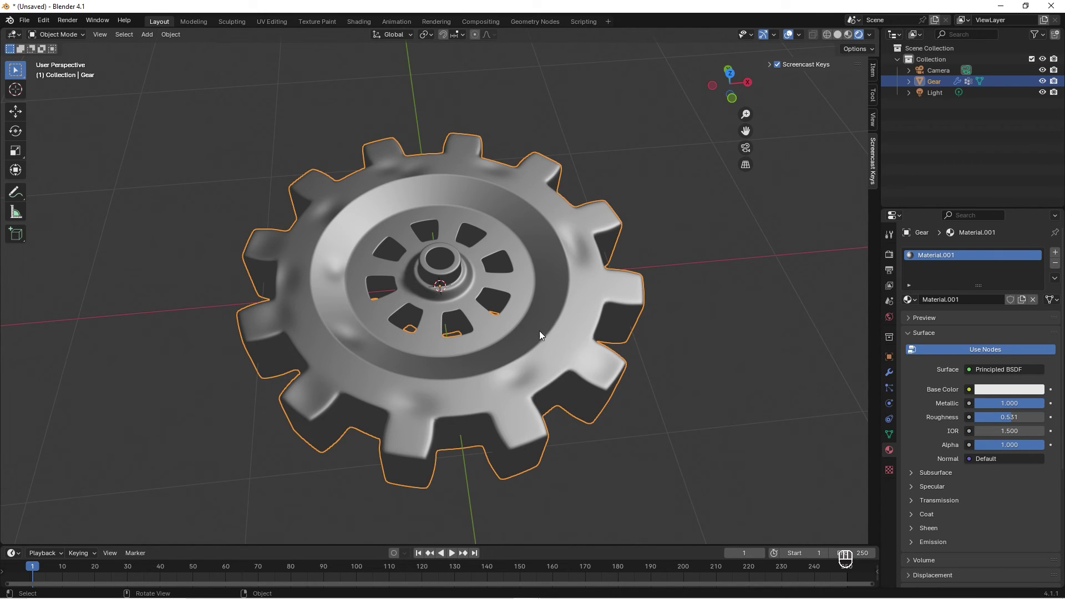
middle_click_drag(531, 348, 478, 292)
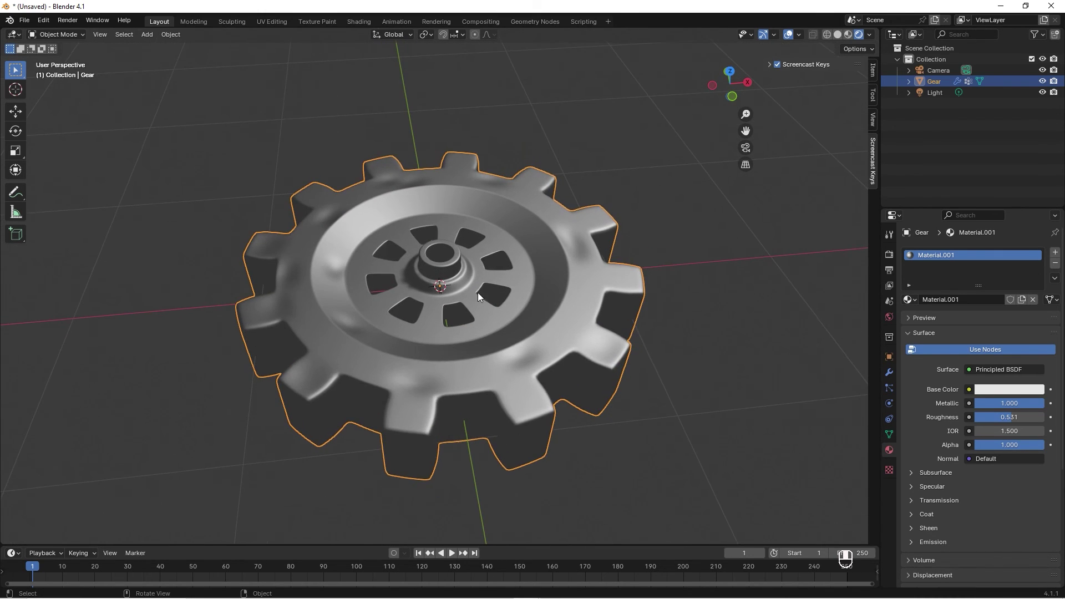
Step: In Edit Mode, select vertices on the gear's rim, adding more with a box selection
key("Tab")
scroll(546, 328, "down", 1)
left_click(538, 353)
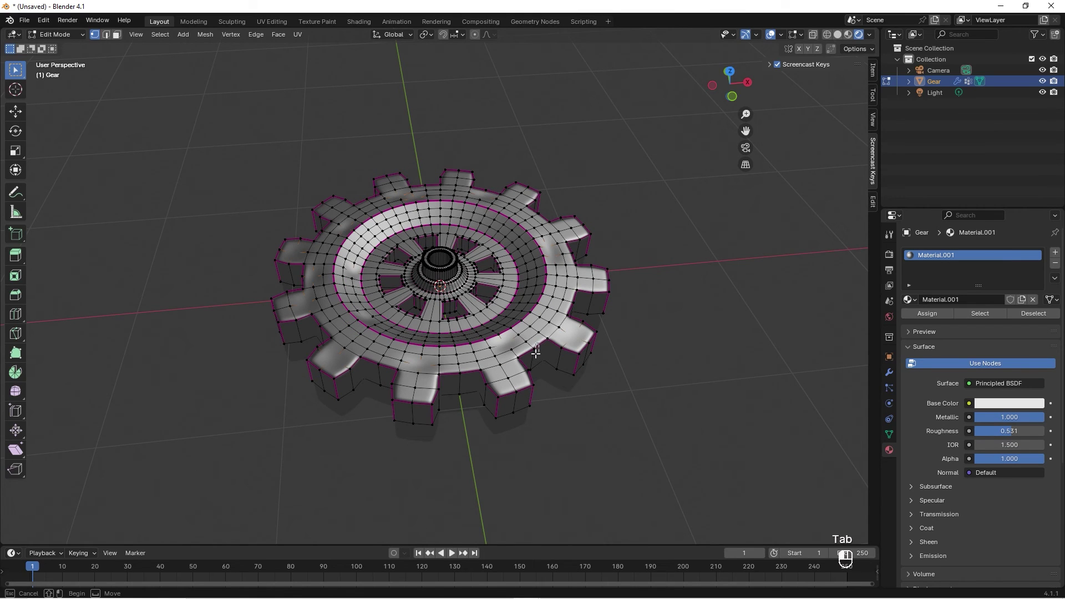
left_click(378, 363, "shift")
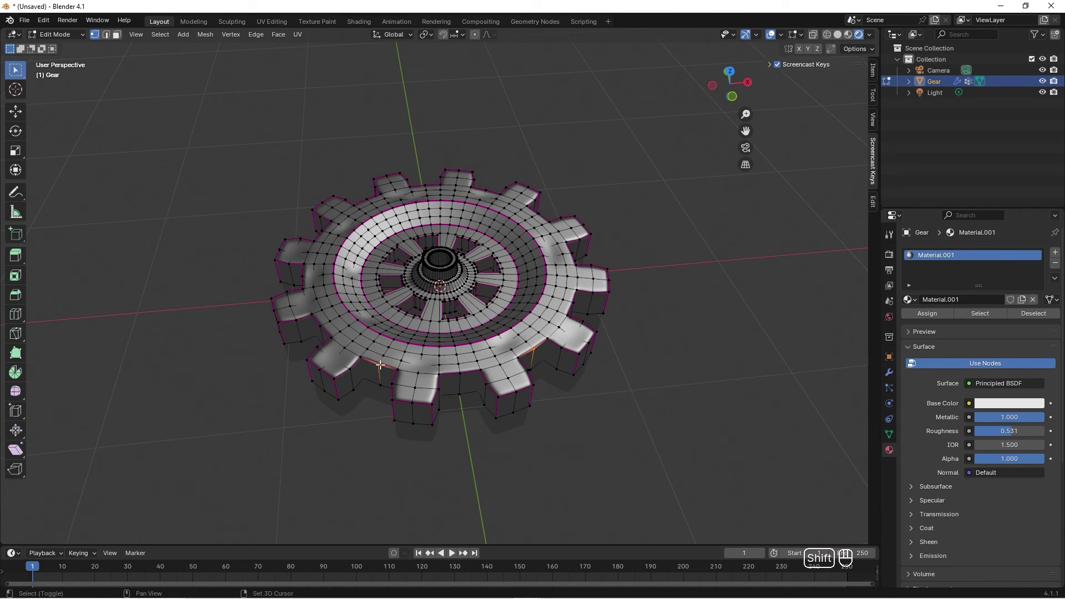
scroll(464, 326, "up", 5)
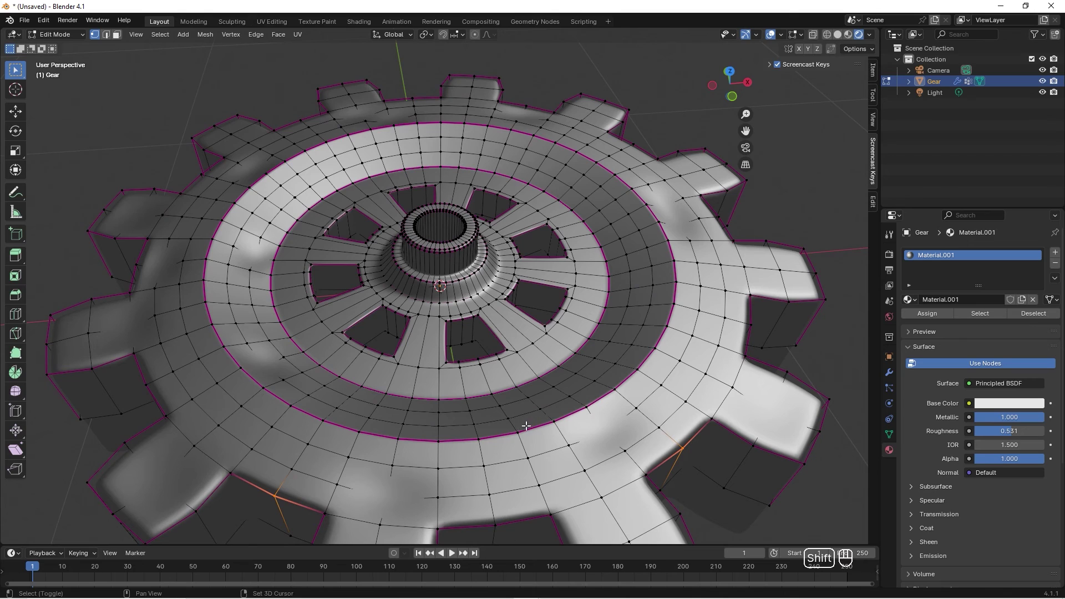
key("b")
left_click_drag(484, 440, 550, 458)
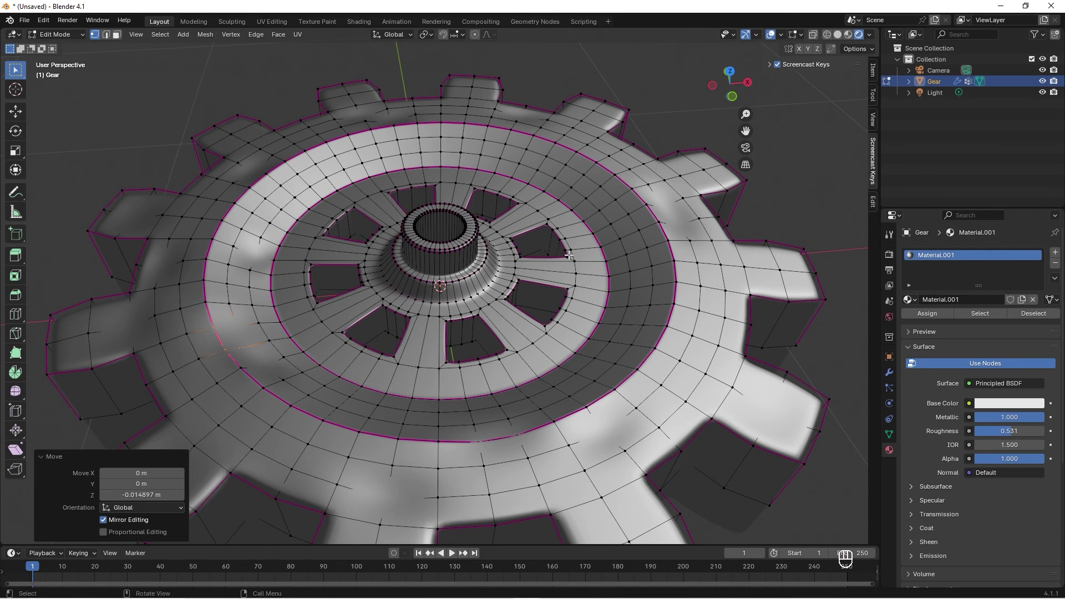
Step: Cut another top-ring edge loop, lower one vertex about 0.015 m into a dent, then exit Edit Mode
key("ctrl+r")
left_click(541, 280)
right_click(562, 250)
left_click(459, 281)
key("g")
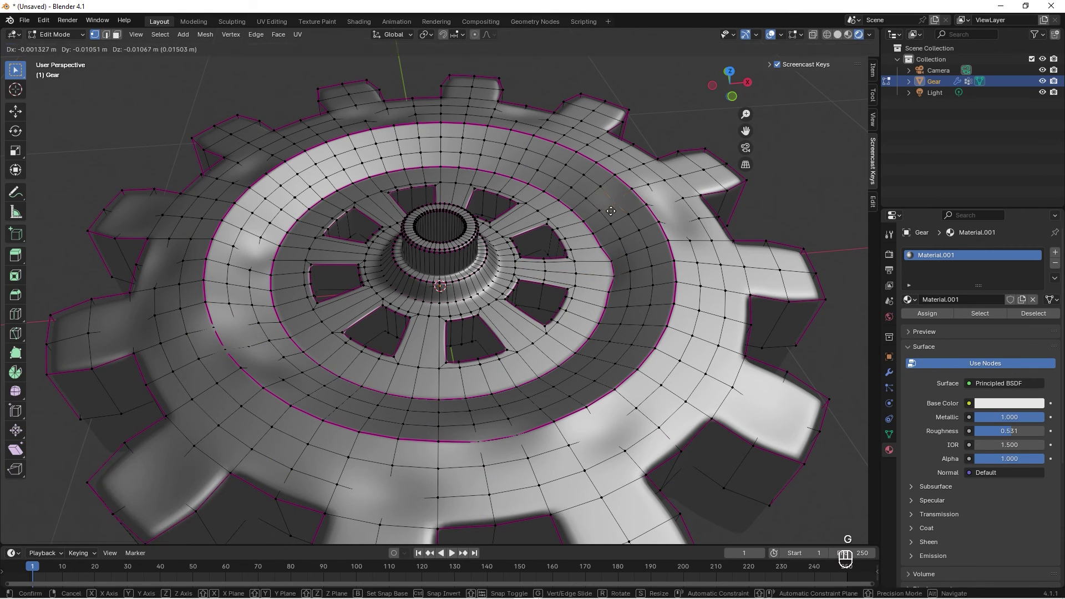
key("z")
left_click(464, 287)
key("Tab")
middle_click_drag(524, 191, 517, 231)
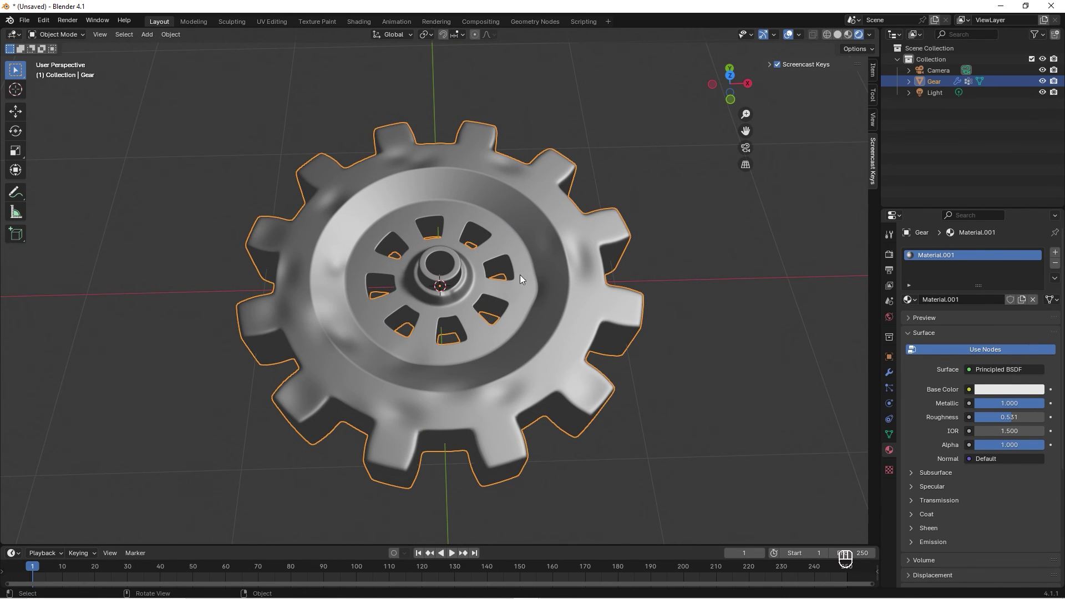
Step: Replace Material.001 with the existing 'cog material' for a rusty reddish-brown finish
left_click(914, 300)
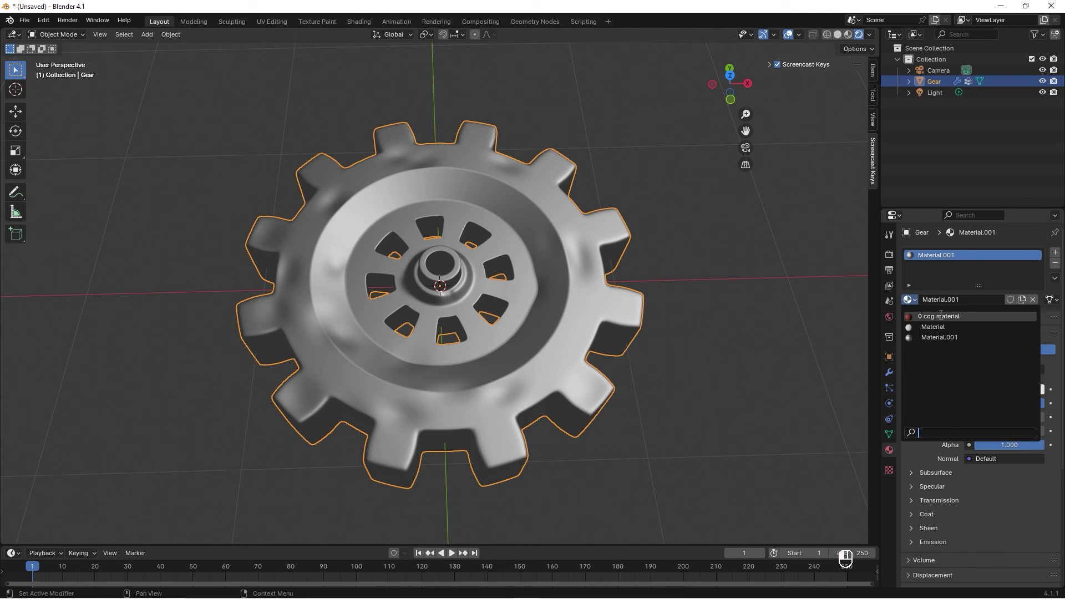
left_click(932, 337)
middle_click_drag(827, 311, 563, 266)
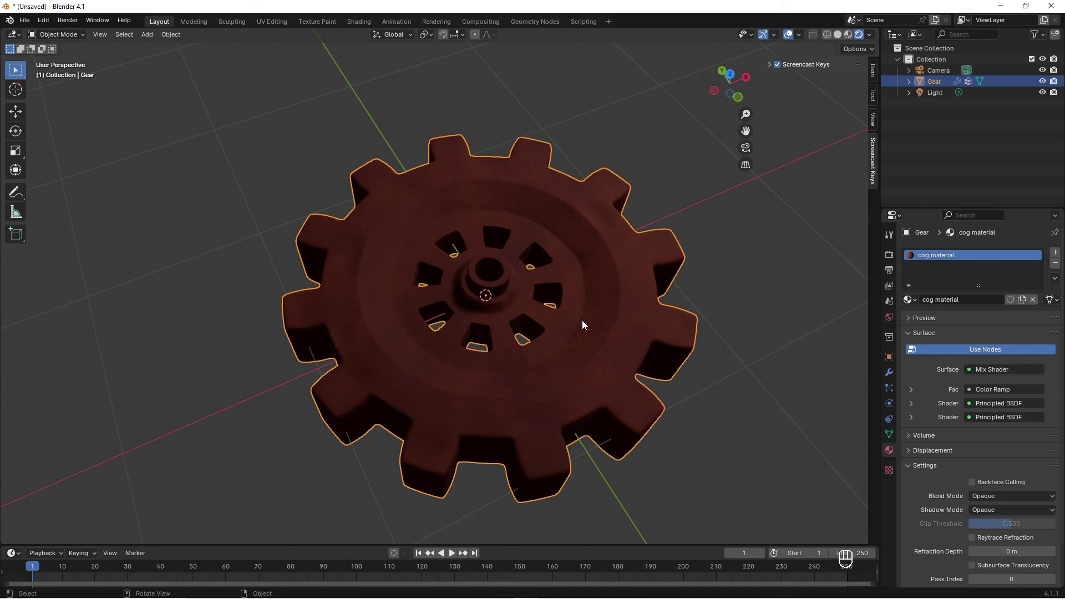
middle_click_drag(581, 321, 564, 255, "shift")
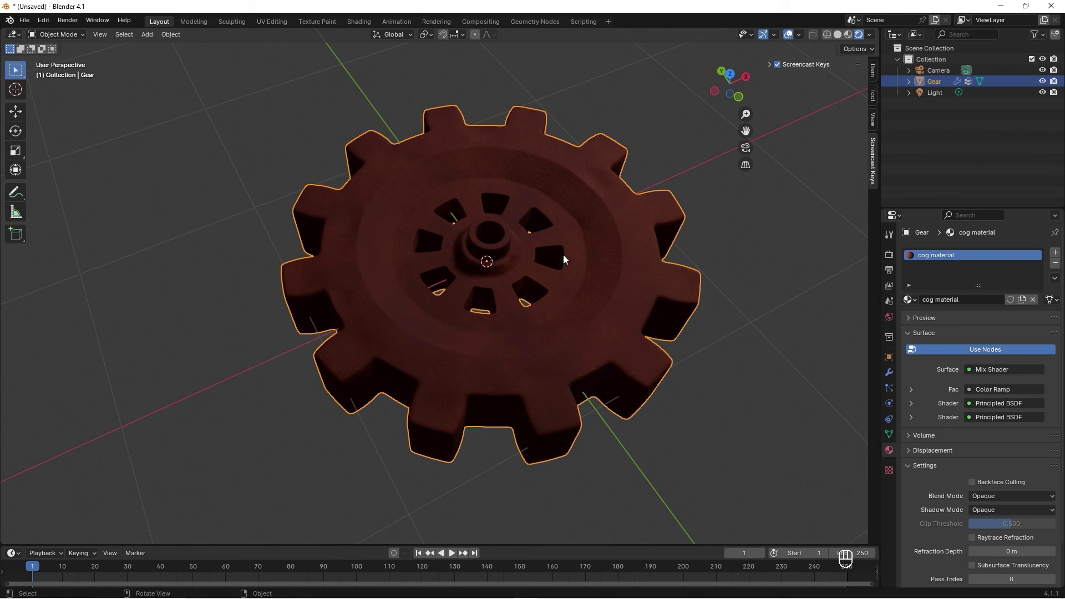